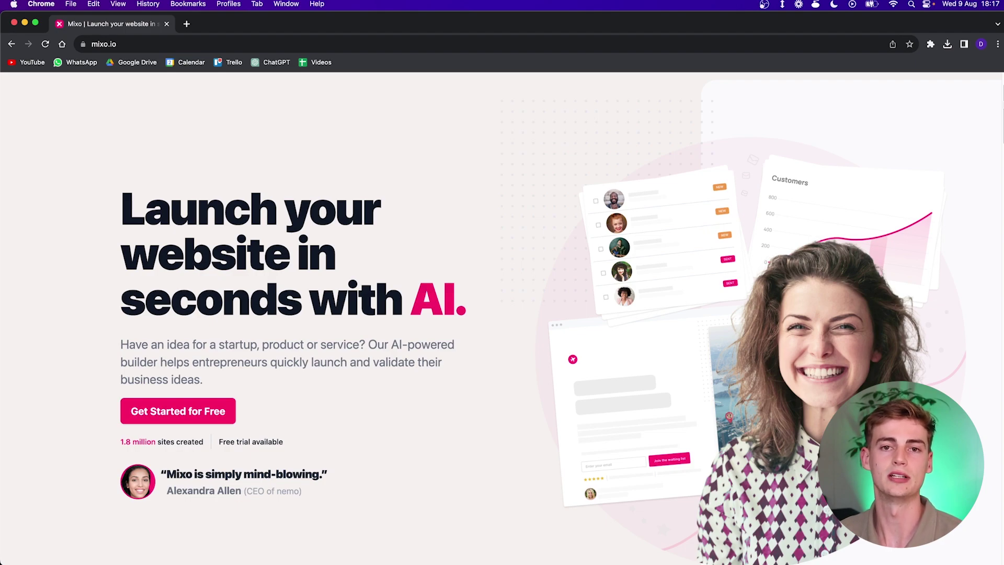
pyautogui.scroll(-2, 178, 305)
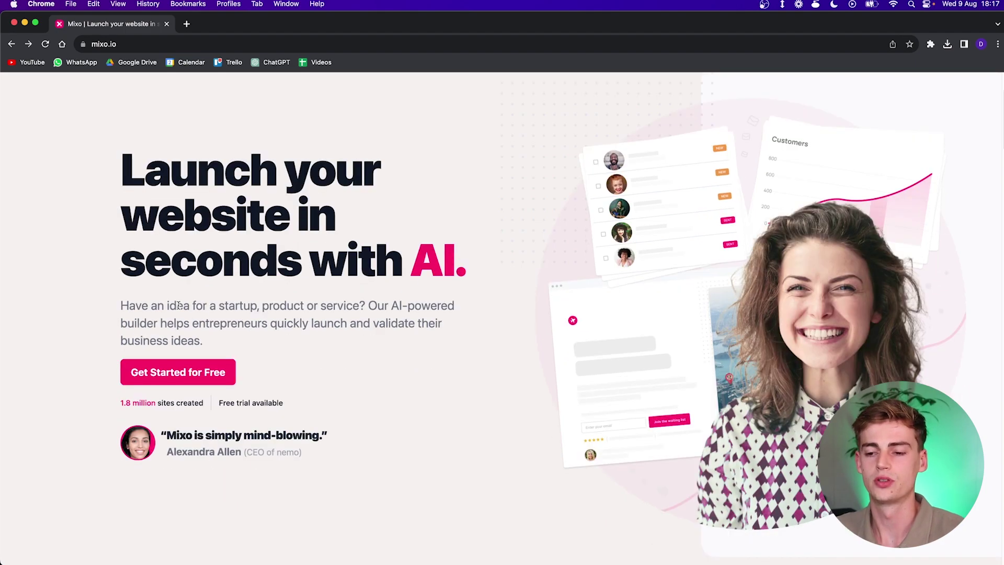
# Step: Start a new AI-built site and cycle through several example startup ideas
pyautogui.click(210, 373)
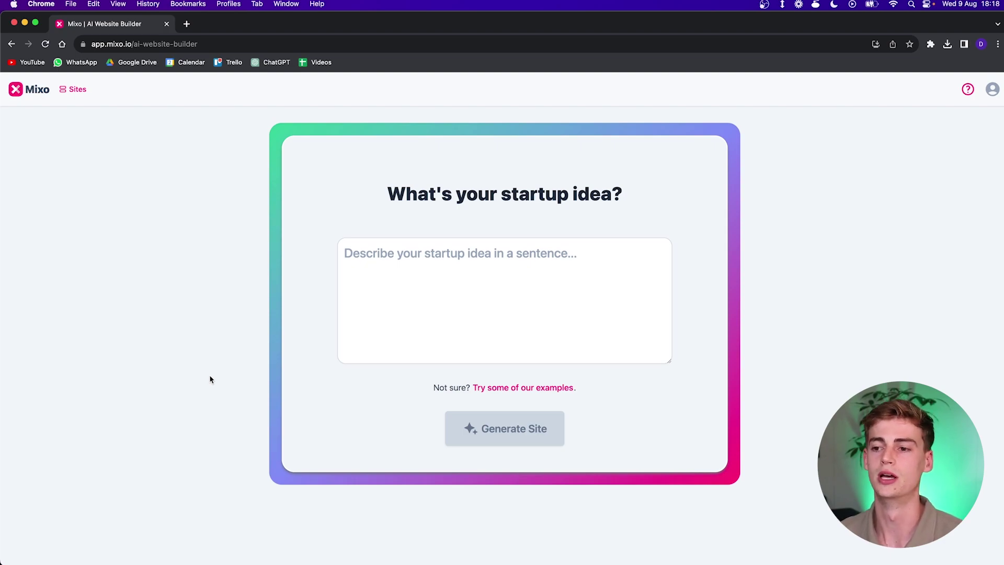
pyautogui.click(513, 390)
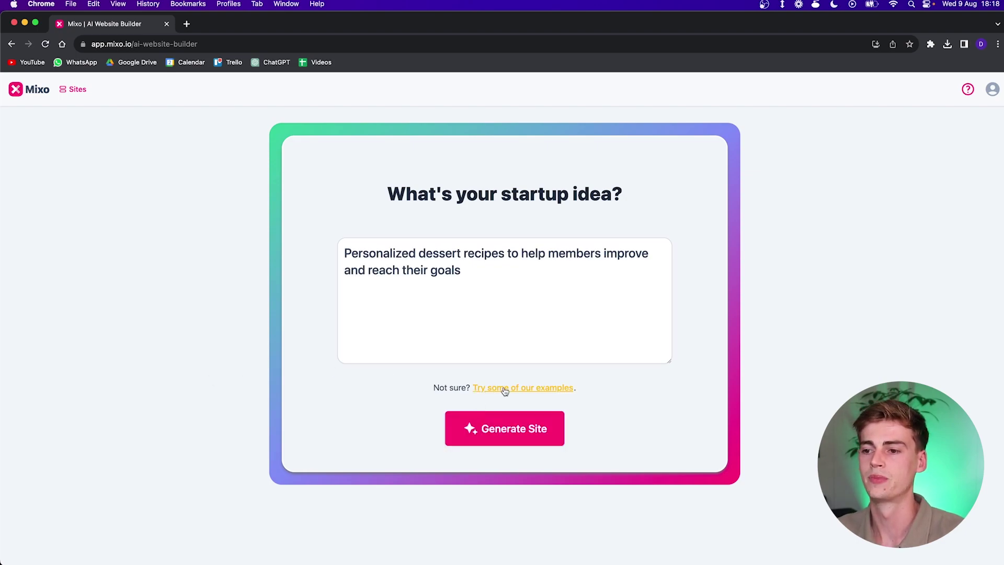
pyautogui.click(505, 391)
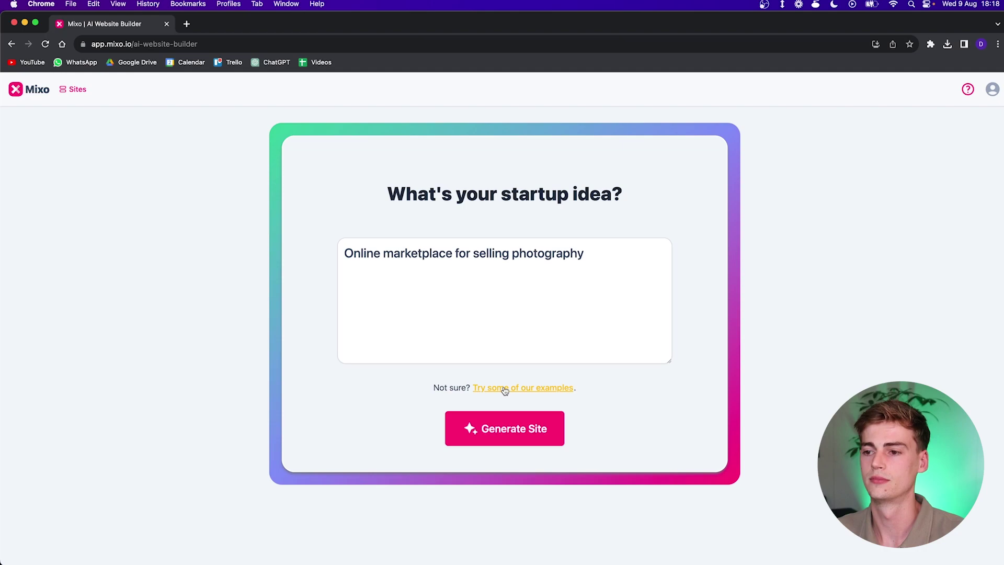
pyautogui.click(504, 390)
pyautogui.click(505, 391)
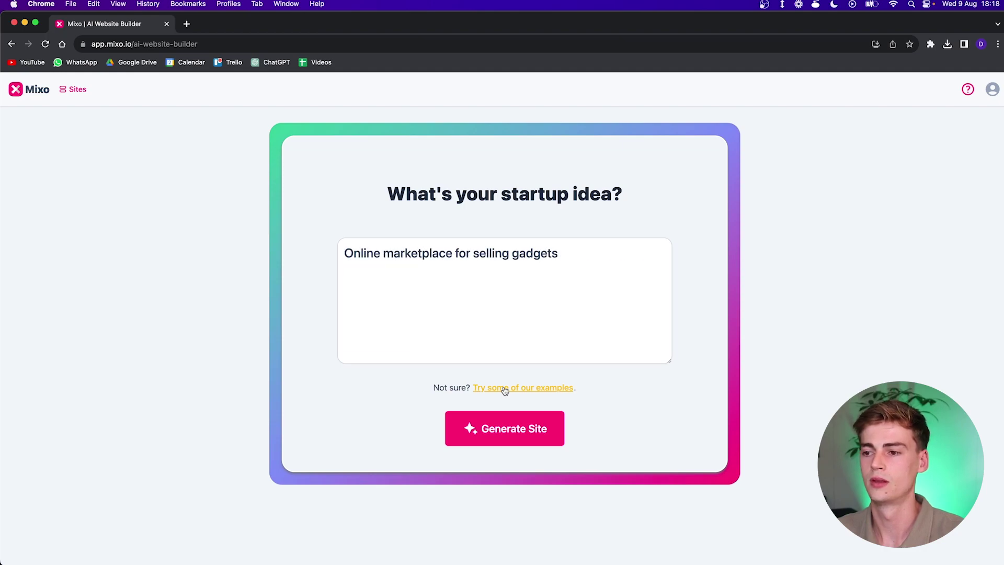
pyautogui.click(505, 391)
# Step: Replace the example idea with the tropical-fruit monthly subscription idea
pyautogui.click(606, 258)
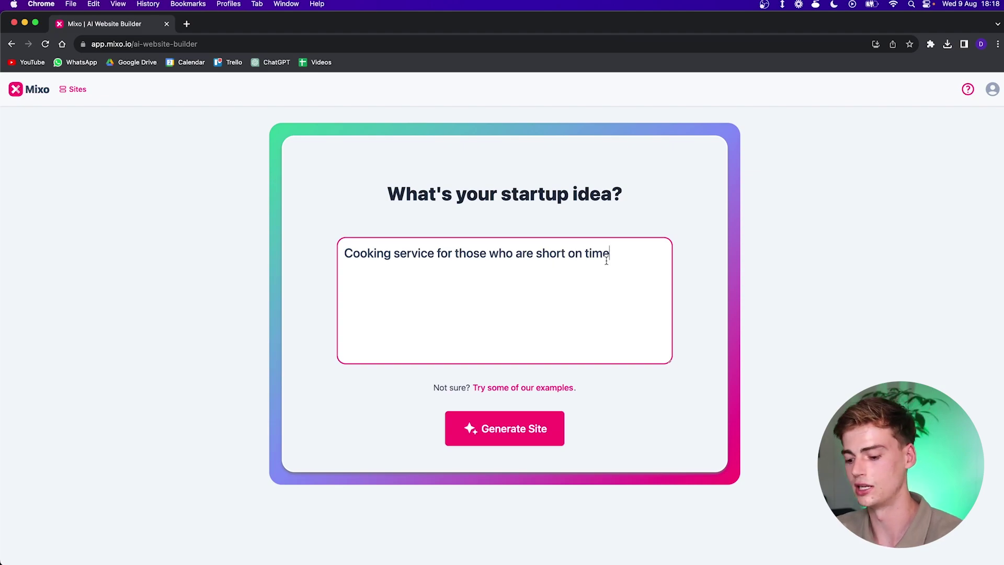
pyautogui.press('super+a')
pyautogui.write('a subscription based fruits website that delivers you unique tropical fruits monthly')
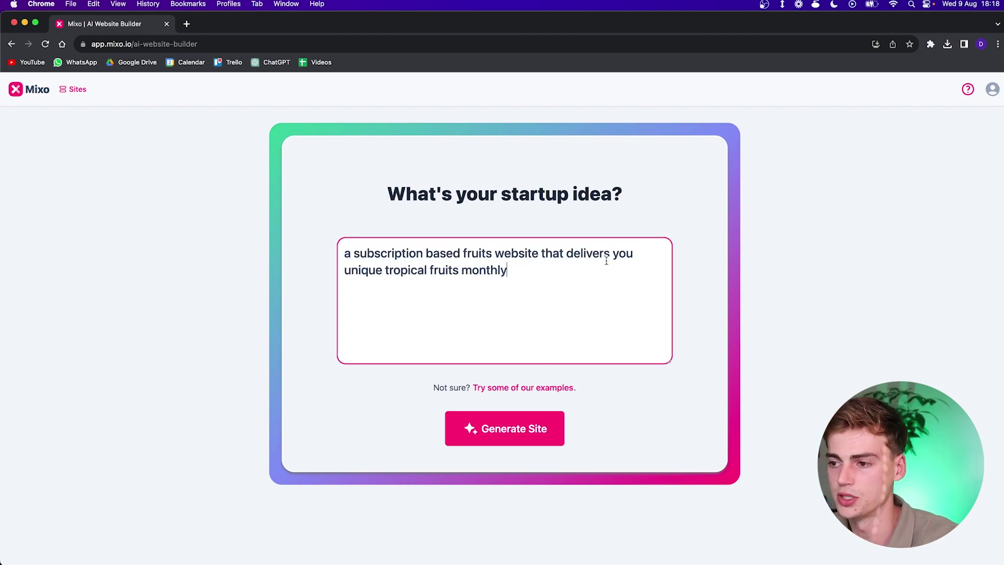
# Step: Trim the idea's trailing period, then highlight the first testimonial in the FruitBox preview
pyautogui.press('BackSpace')
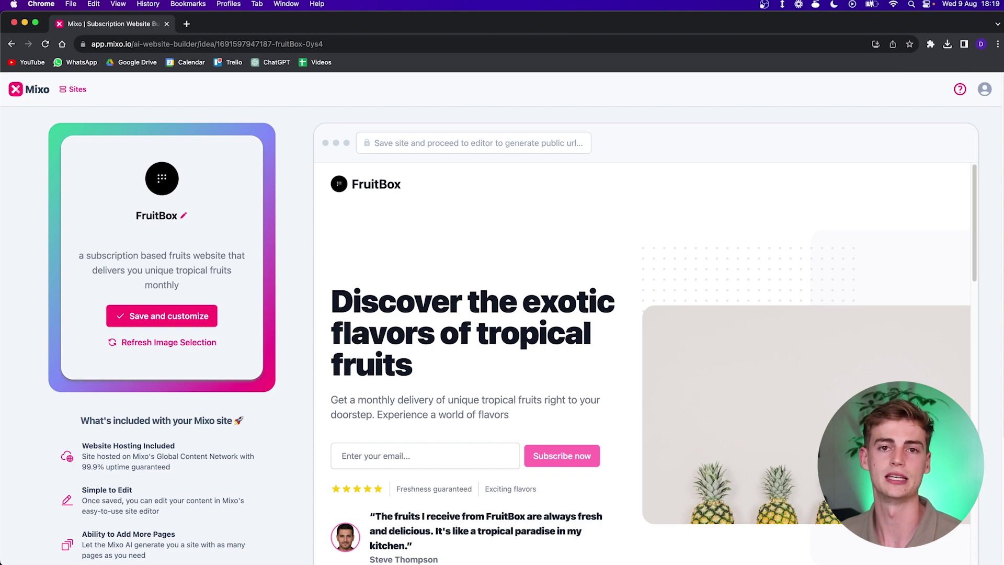
pyautogui.scroll(-3, 974, 193)
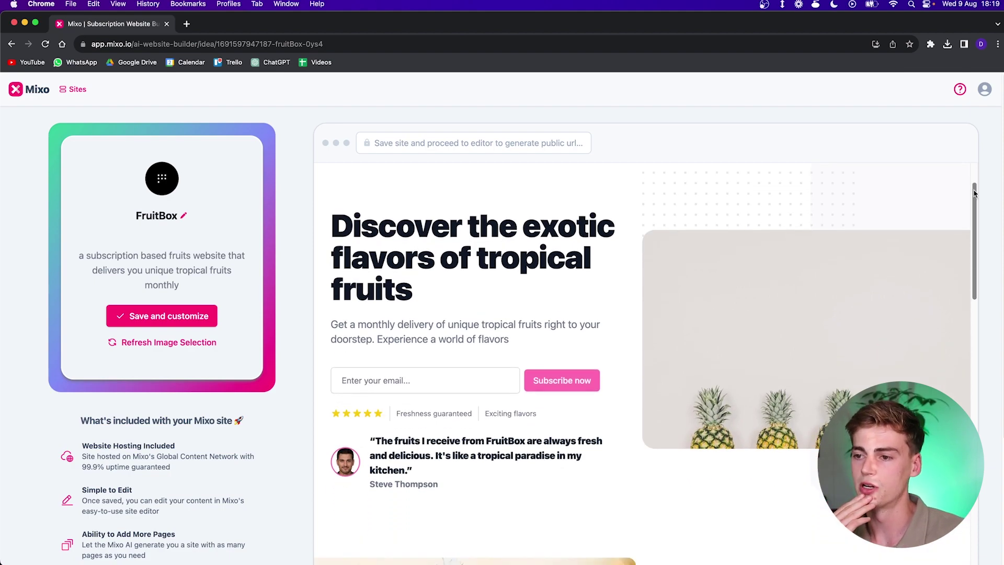
pyautogui.moveTo(975, 193); pyautogui.dragTo(970, 217)
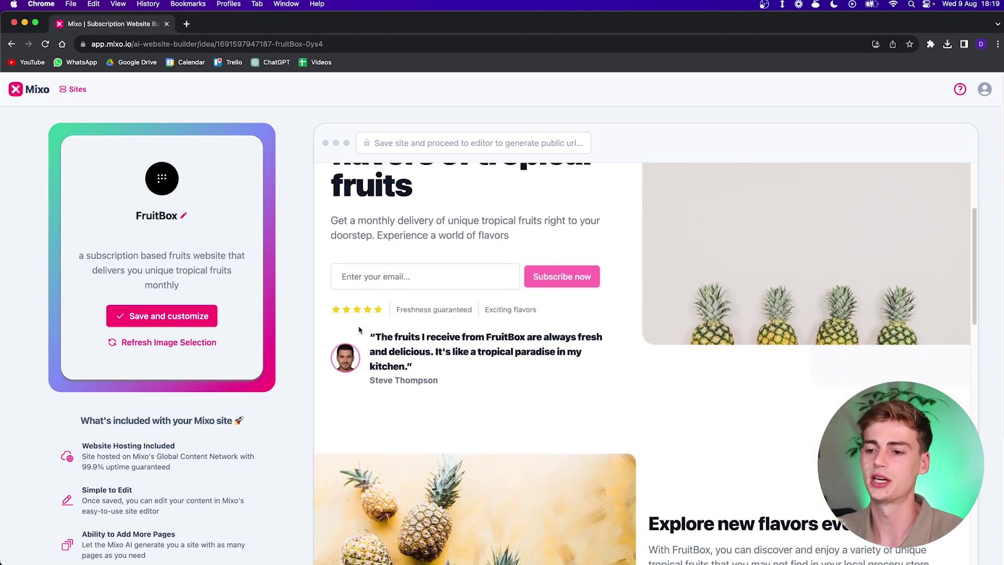
pyautogui.moveTo(374, 335); pyautogui.dragTo(405, 361)
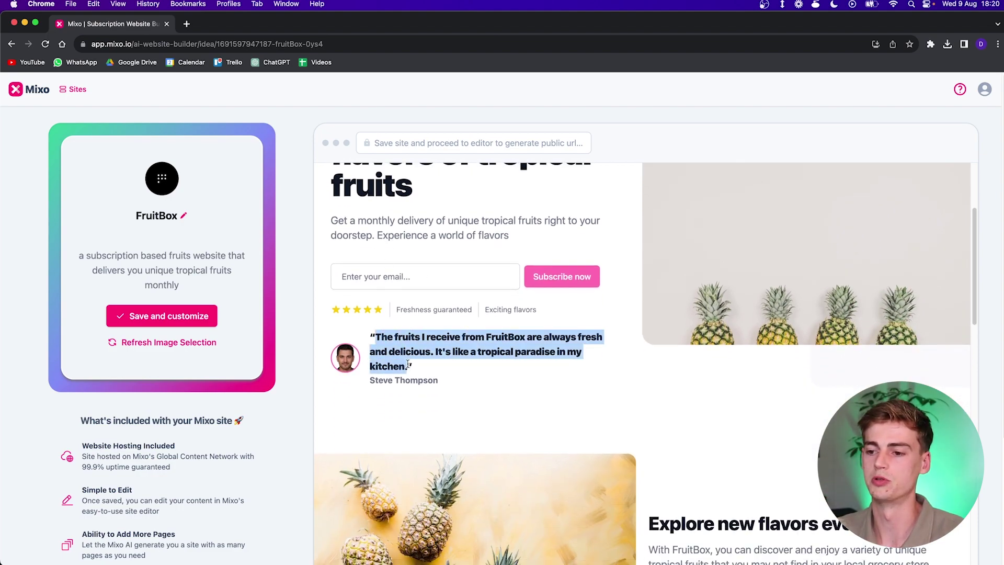
pyautogui.scroll(-2, 562, 329)
pyautogui.scroll(-3, 711, 293)
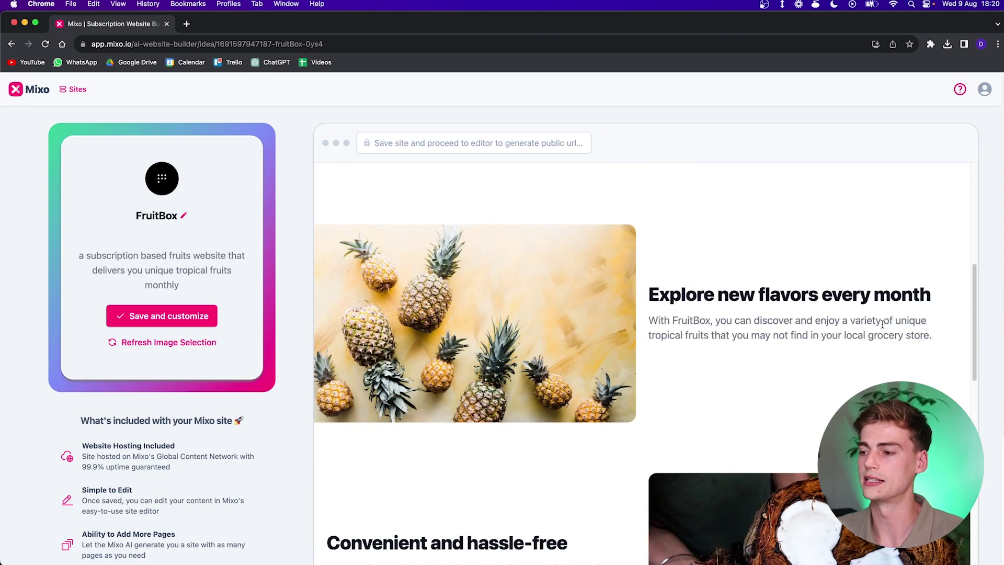
pyautogui.scroll(3, 882, 323)
pyautogui.scroll(-2, 608, 316)
pyautogui.scroll(-3, 609, 316)
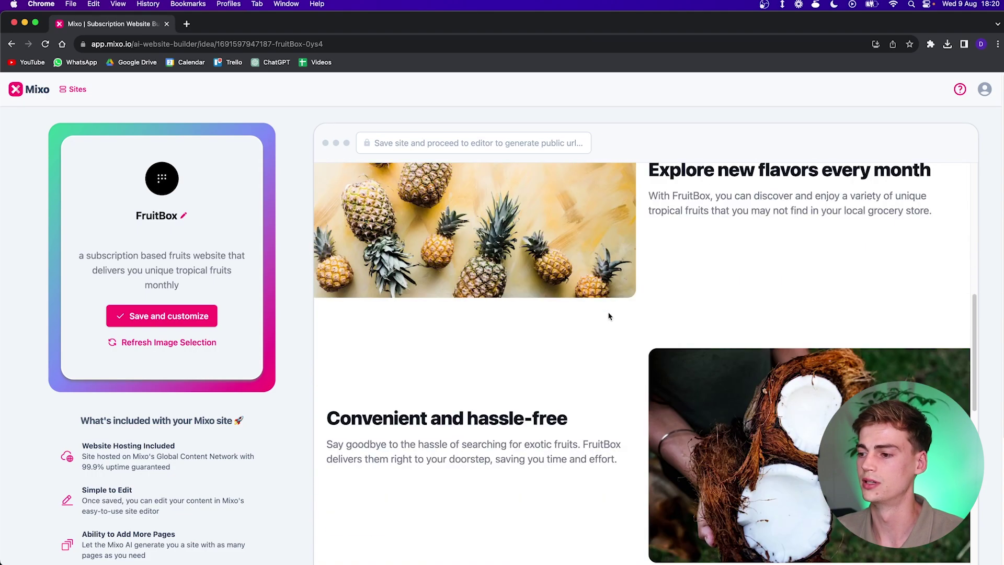
pyautogui.scroll(-2, 718, 336)
pyautogui.scroll(-3, 720, 333)
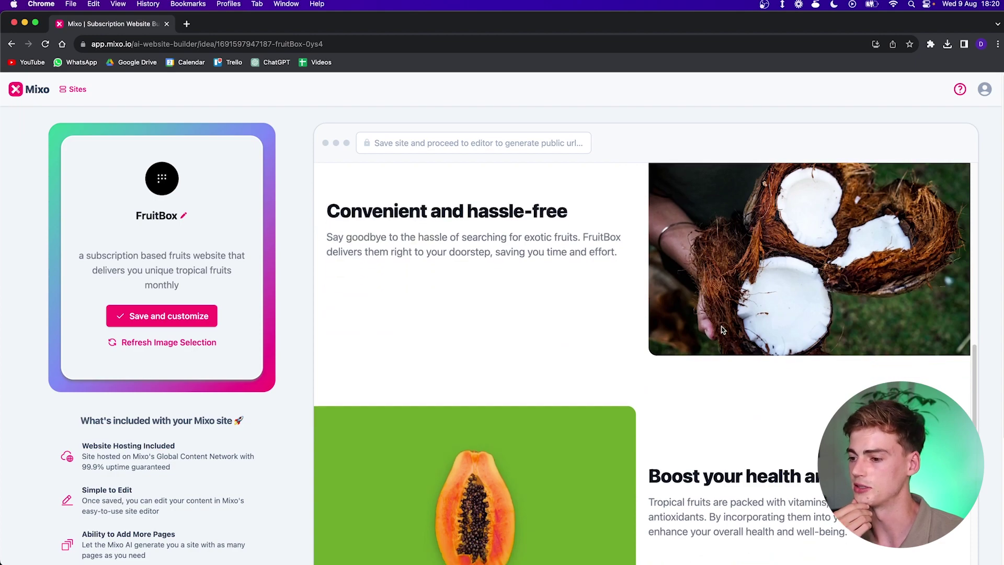
pyautogui.scroll(-3, 722, 330)
pyautogui.scroll(-3, 720, 331)
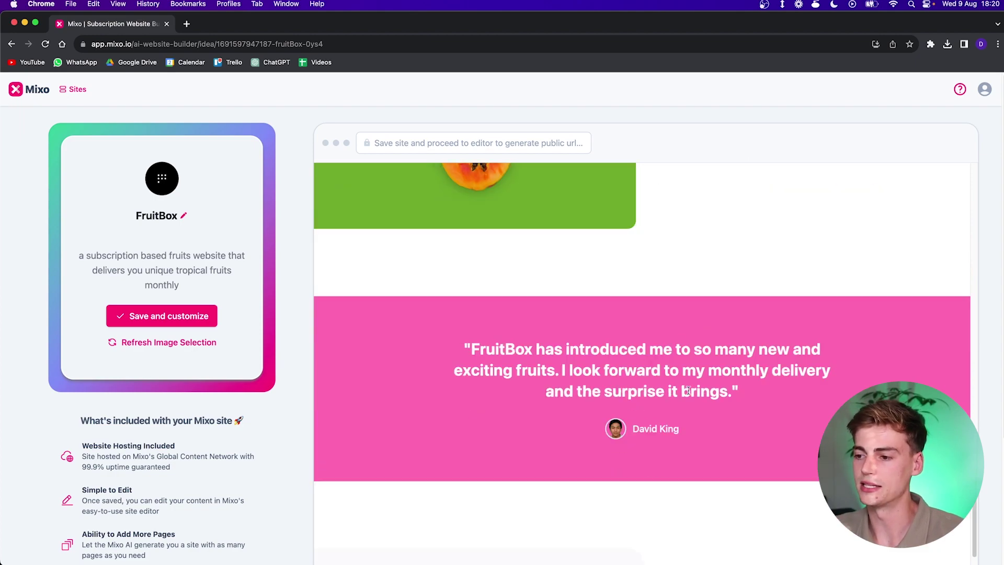
pyautogui.scroll(-5, 699, 362)
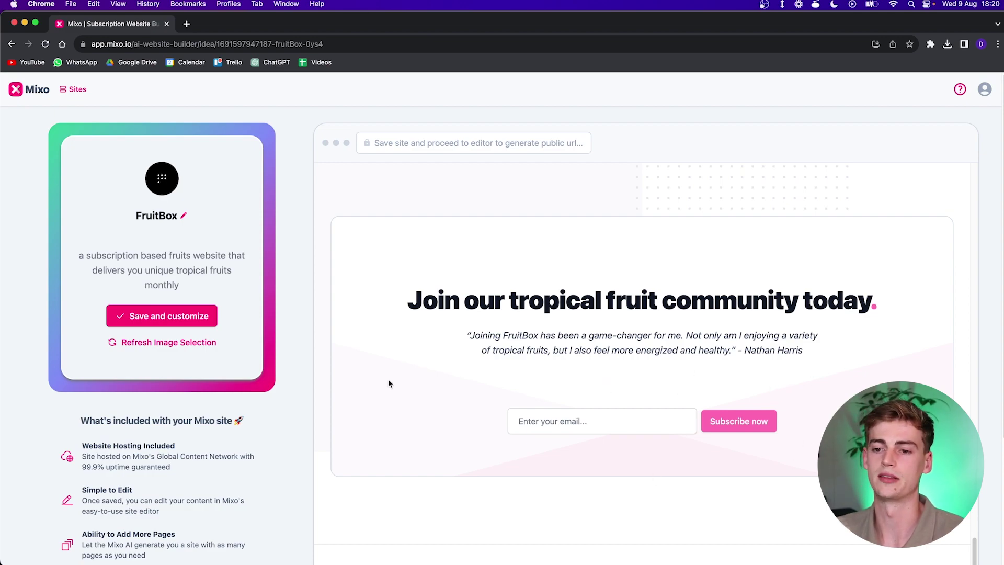
# Step: Save the FruitBox site and show annual billing prices of $7, $15 and $29
pyautogui.click(210, 317)
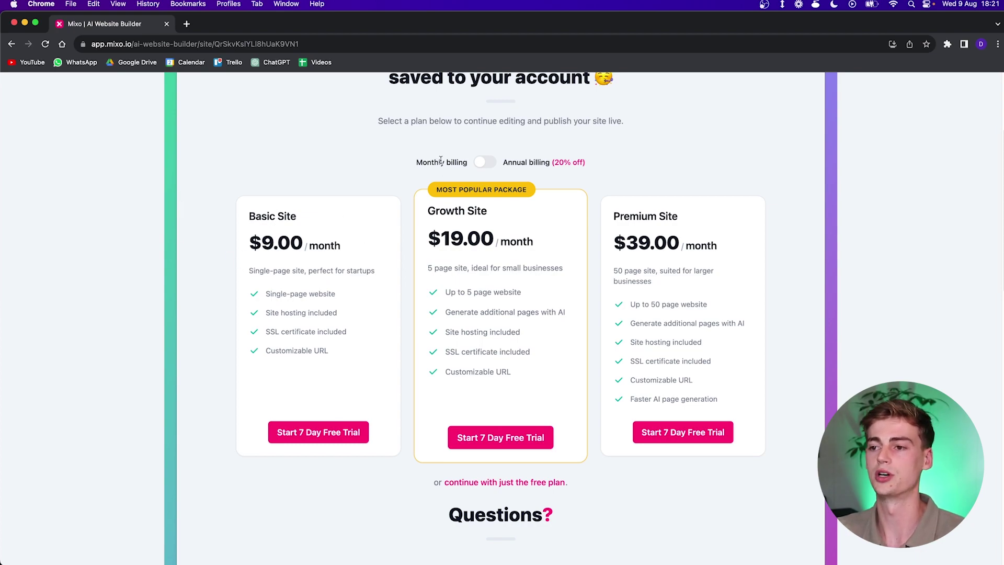
pyautogui.click(484, 164)
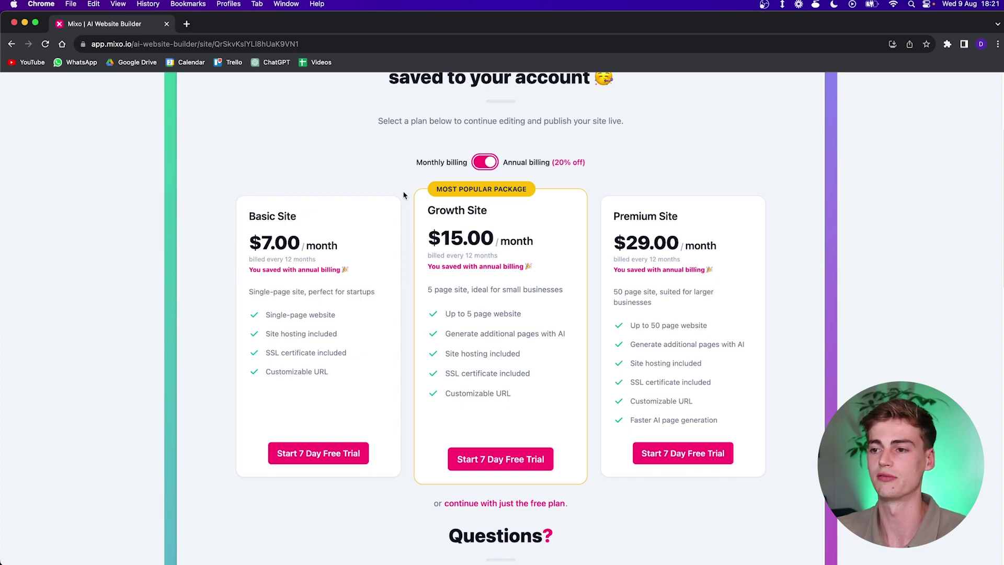
# Step: Switch the plan page back to monthly billing at $9, $19 and $39
pyautogui.click(481, 163)
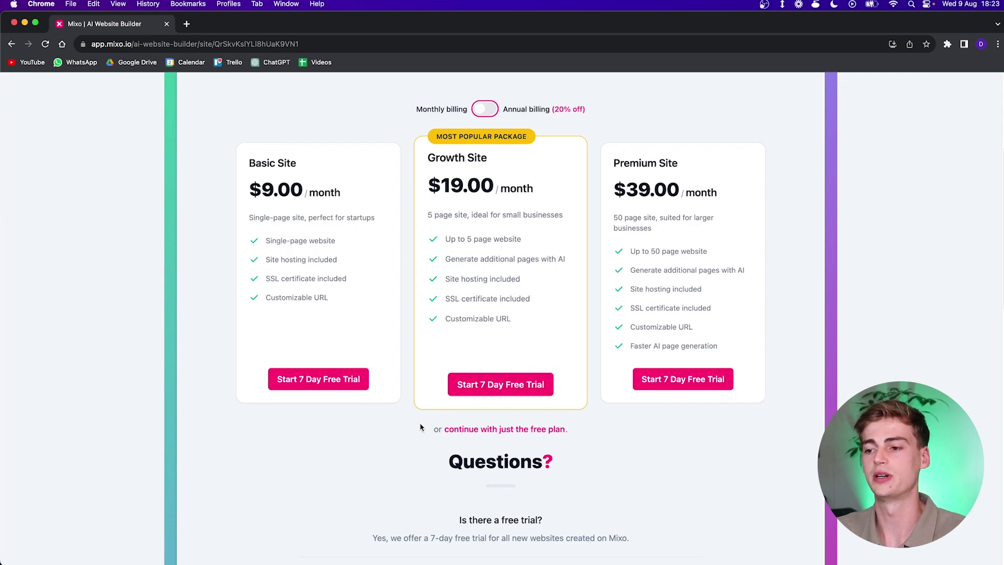
# Step: Continue on the free plan, select the Hero title text, and bring up the hero image picker
pyautogui.click(521, 436)
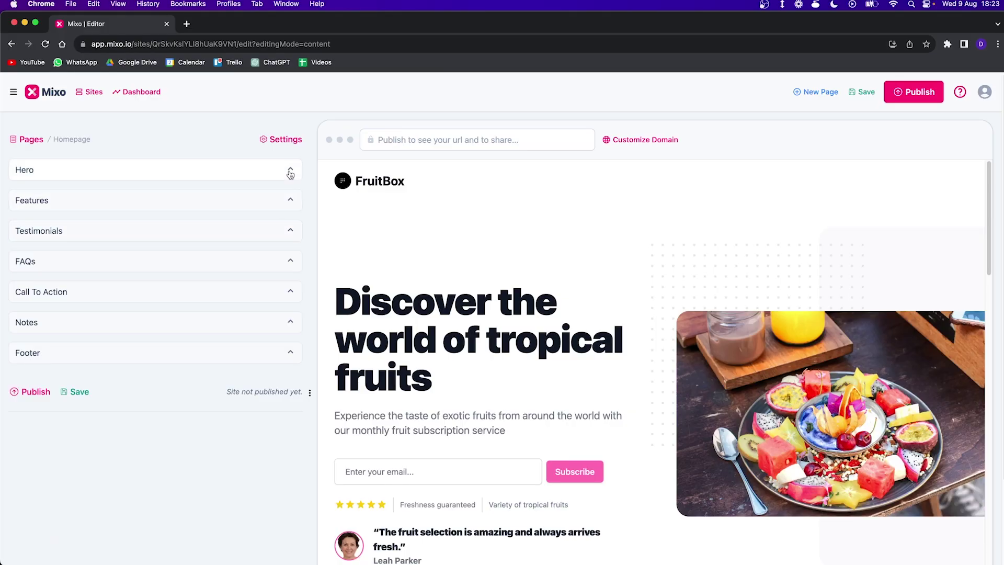
pyautogui.click(285, 170)
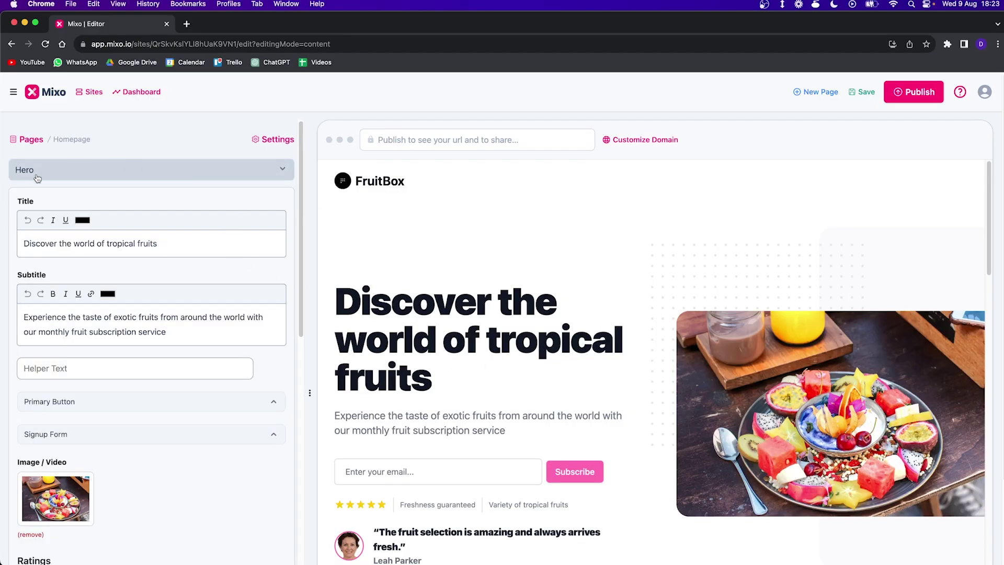
pyautogui.click(124, 244)
pyautogui.moveTo(200, 244); pyautogui.dragTo(45, 243)
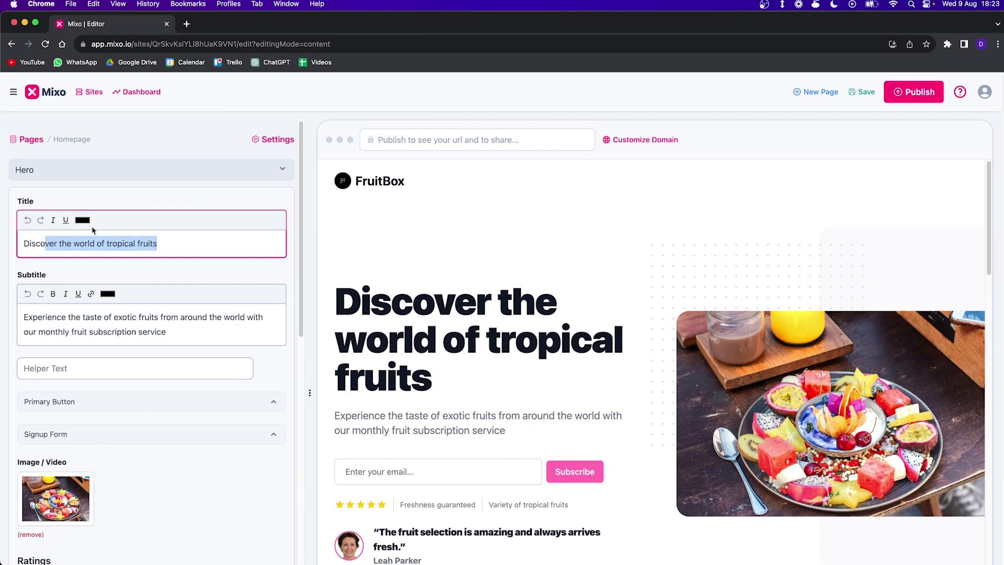
pyautogui.scroll(-2, 183, 311)
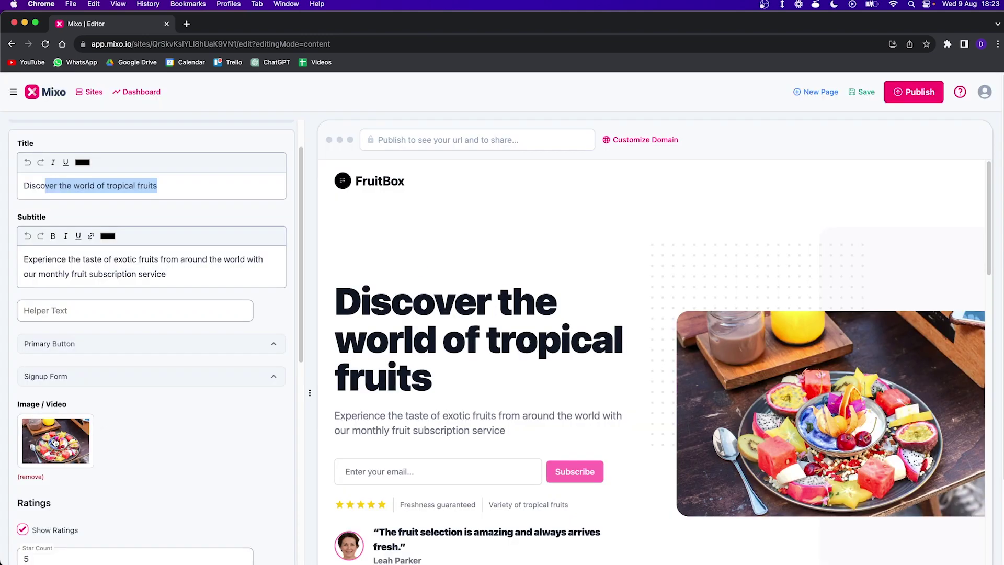
pyautogui.click(56, 442)
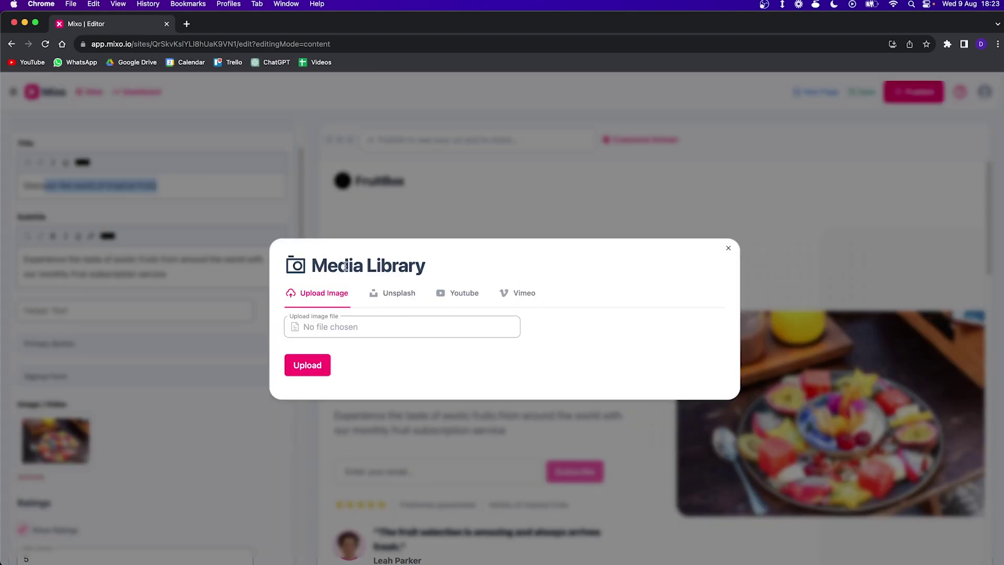
# Step: Search Unsplash for 'tropical fruit' and make the halved-pomegranate photo the hero image
pyautogui.click(408, 295)
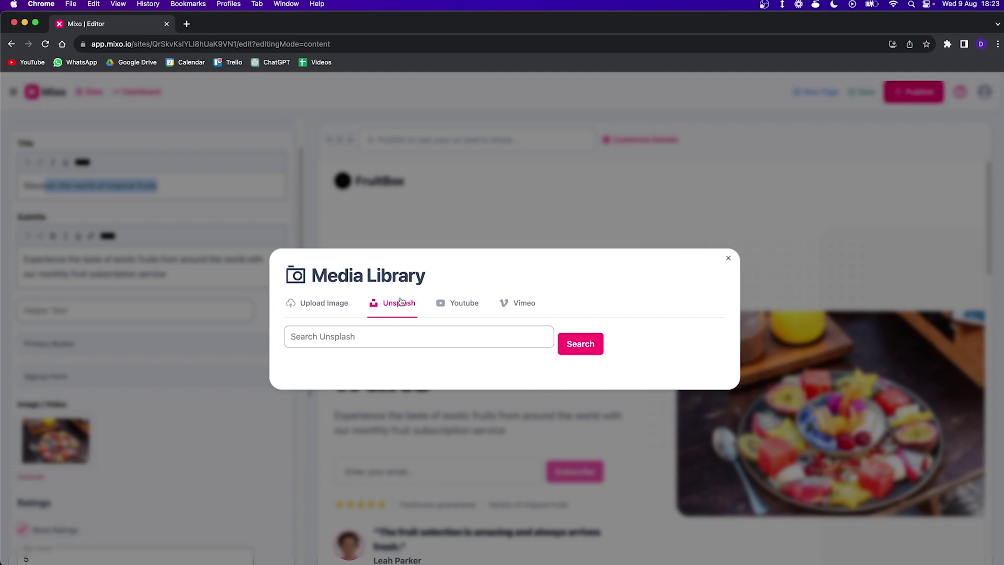
pyautogui.click(392, 331)
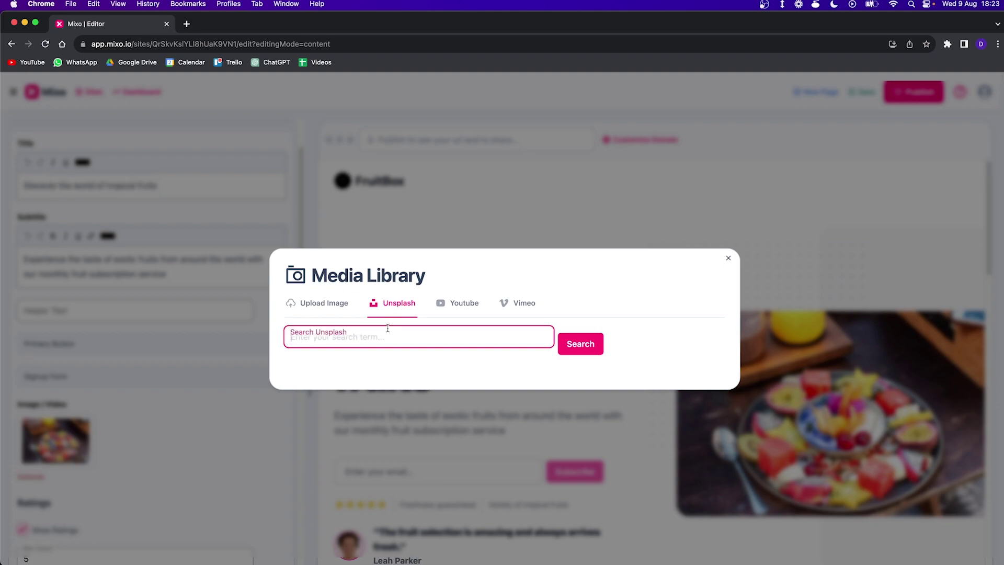
pyautogui.write('r')
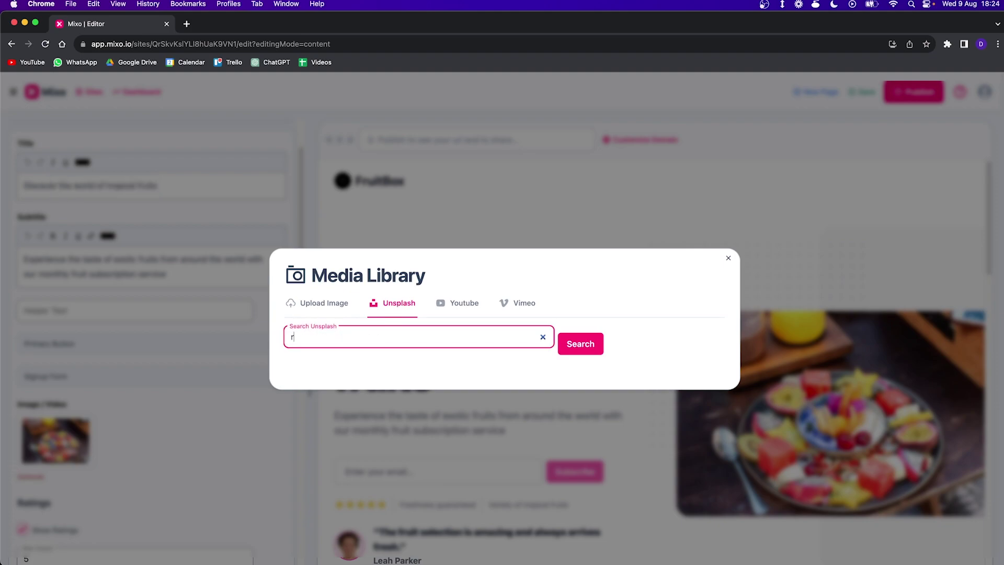
pyautogui.press('BackSpace')
pyautogui.write('t')
pyautogui.write('uit')
pyautogui.press('Return')
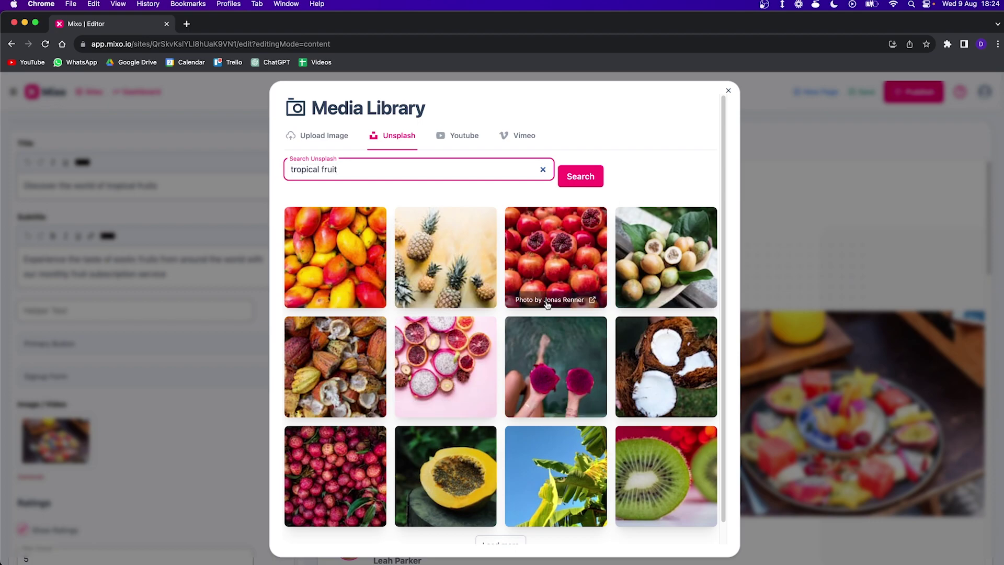
pyautogui.click(570, 268)
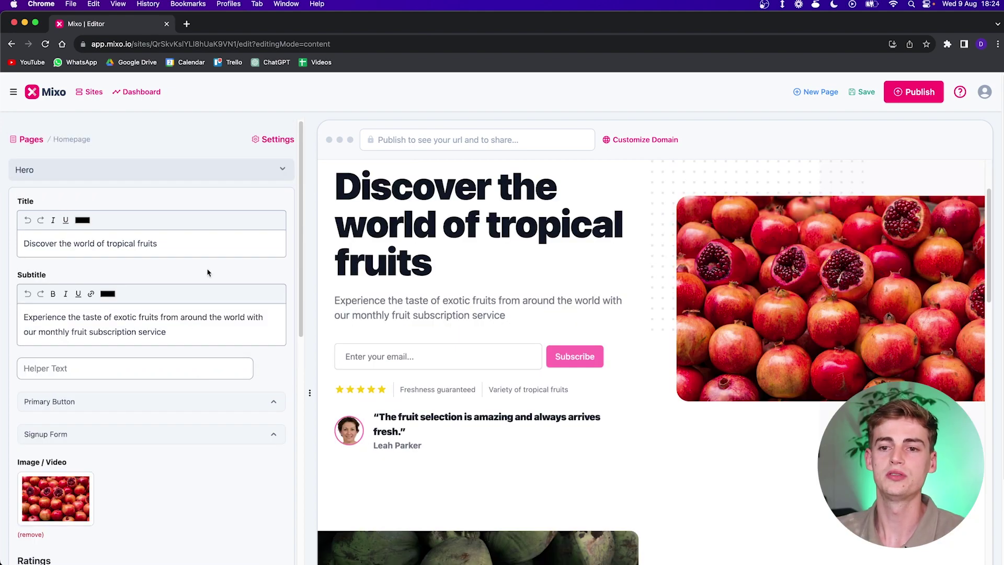
# Step: In site Settings, set the logo size to Small and keep the FruitBox name shown
pyautogui.click(21, 146)
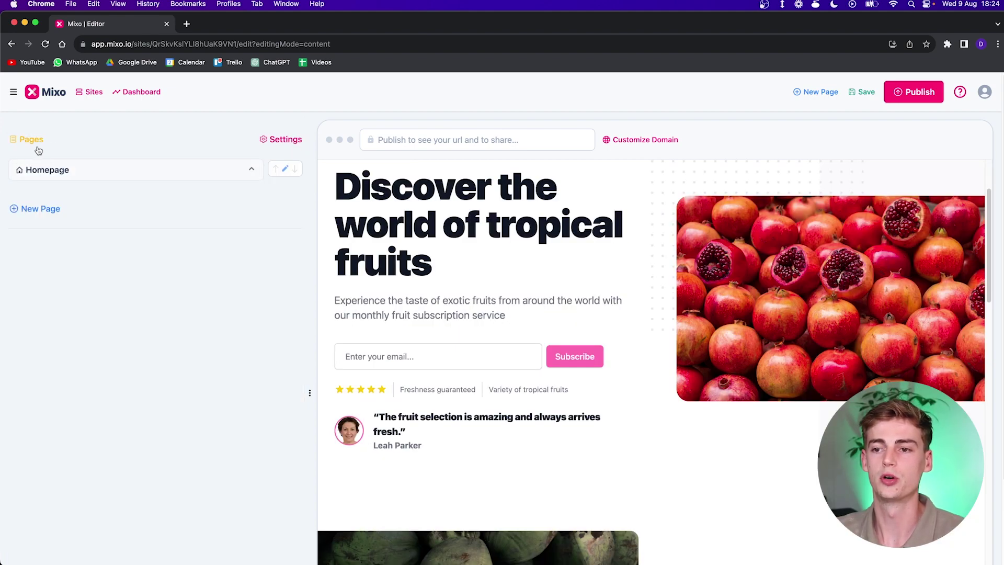
pyautogui.click(281, 141)
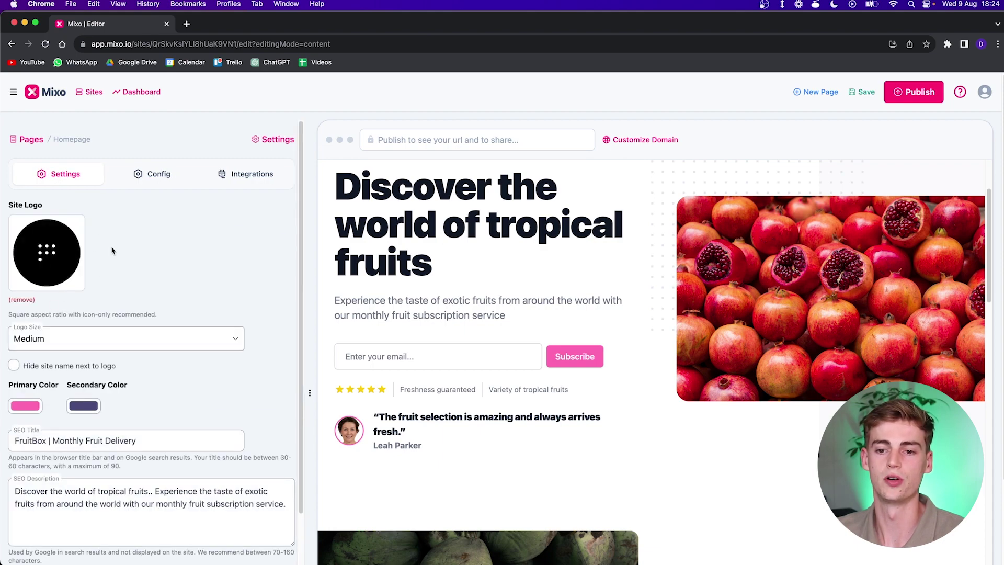
pyautogui.scroll(-2, 43, 229)
pyautogui.click(70, 275)
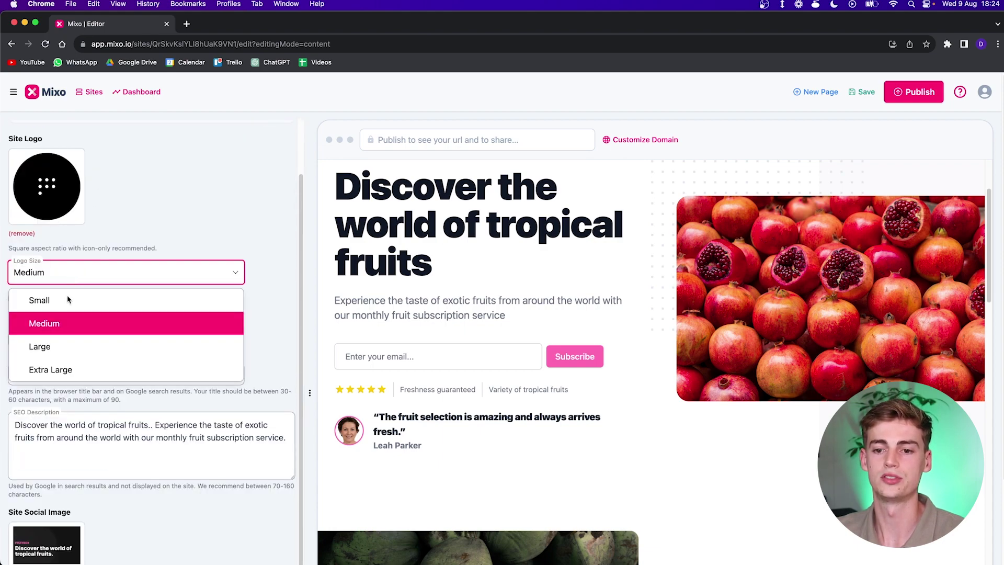
pyautogui.click(65, 349)
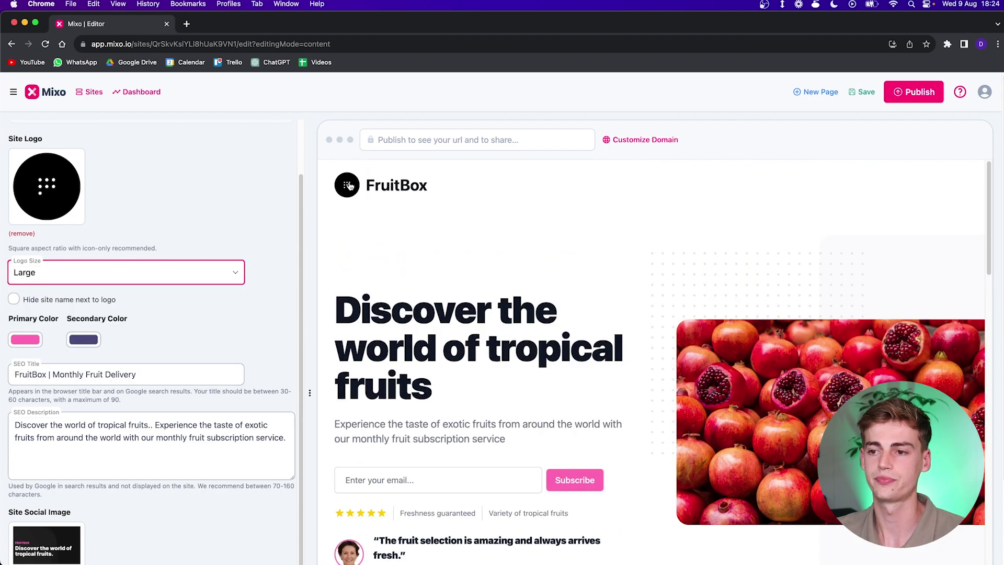
pyautogui.click(124, 277)
pyautogui.click(98, 369)
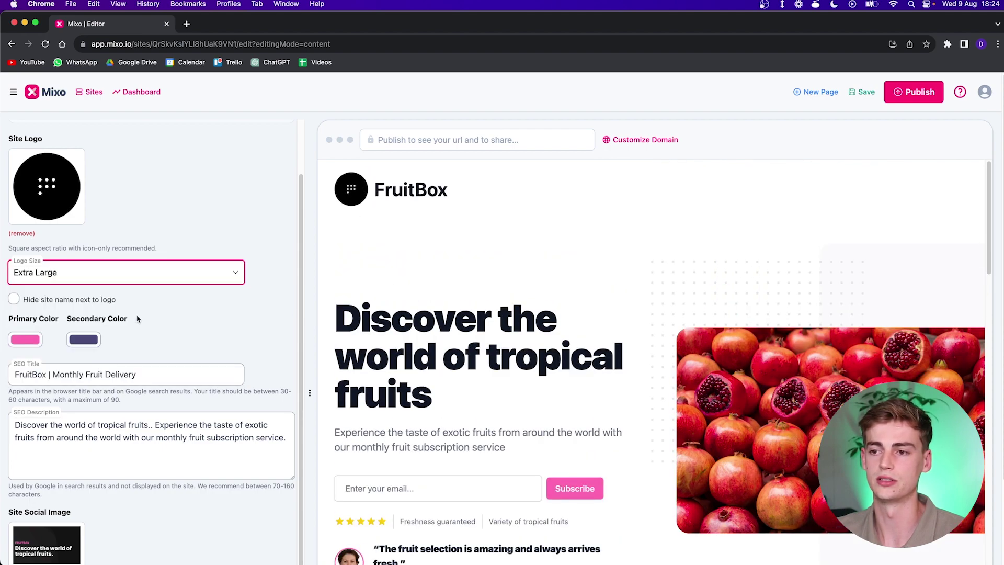
pyautogui.click(126, 274)
pyautogui.click(100, 306)
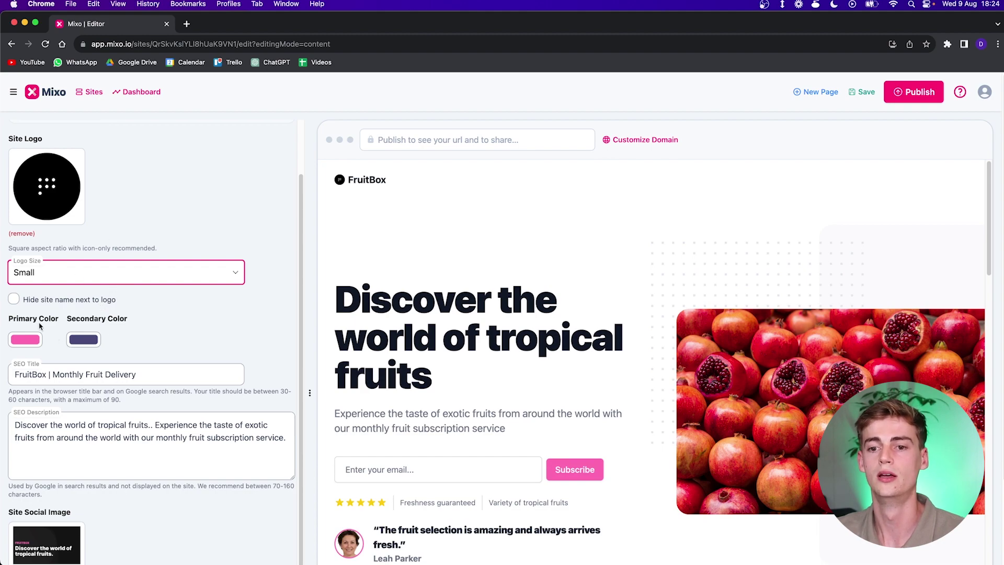
pyautogui.click(15, 300)
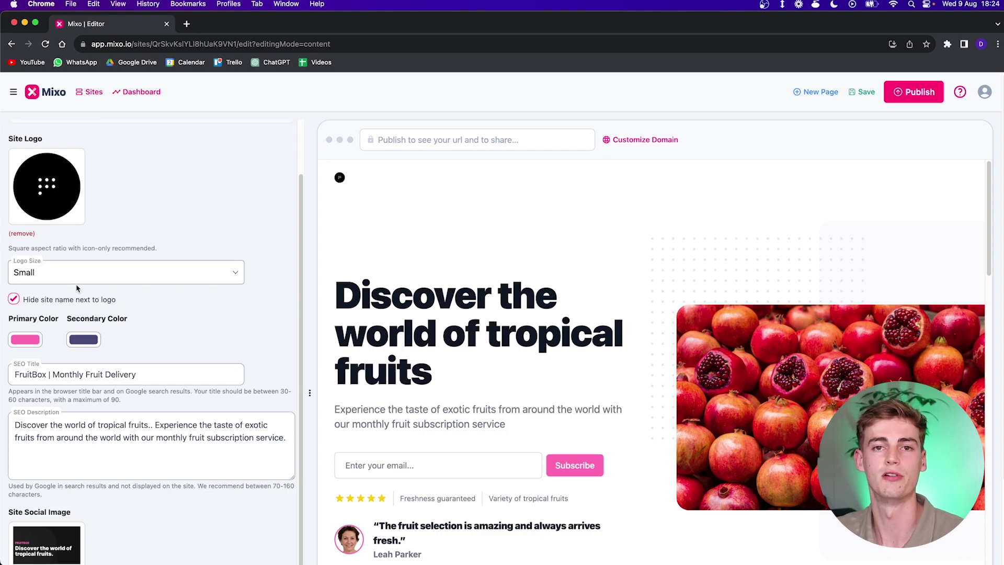
pyautogui.click(14, 299)
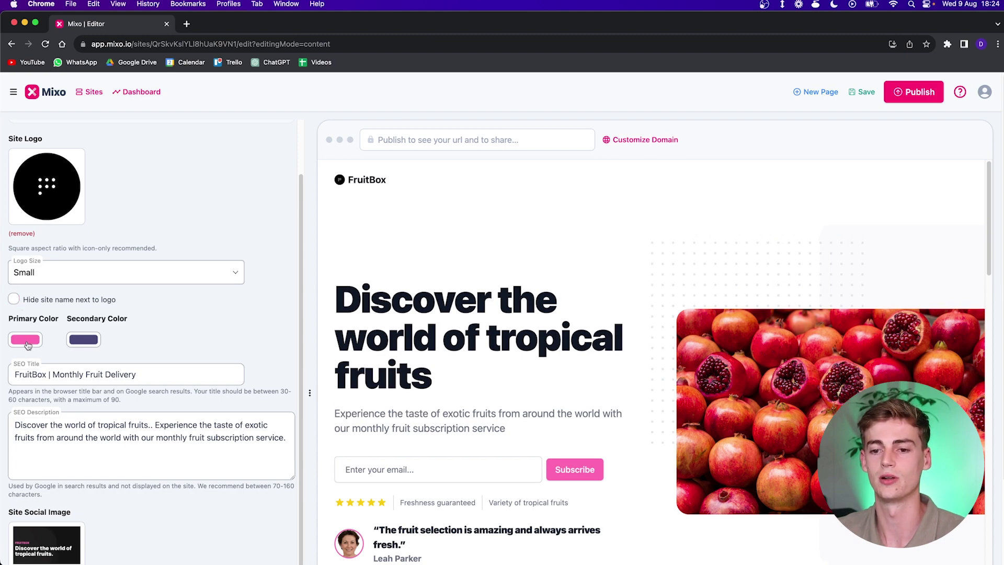
# Step: Set a yellow-orange primary colour and black secondary colour, then save the settings
pyautogui.click(27, 345)
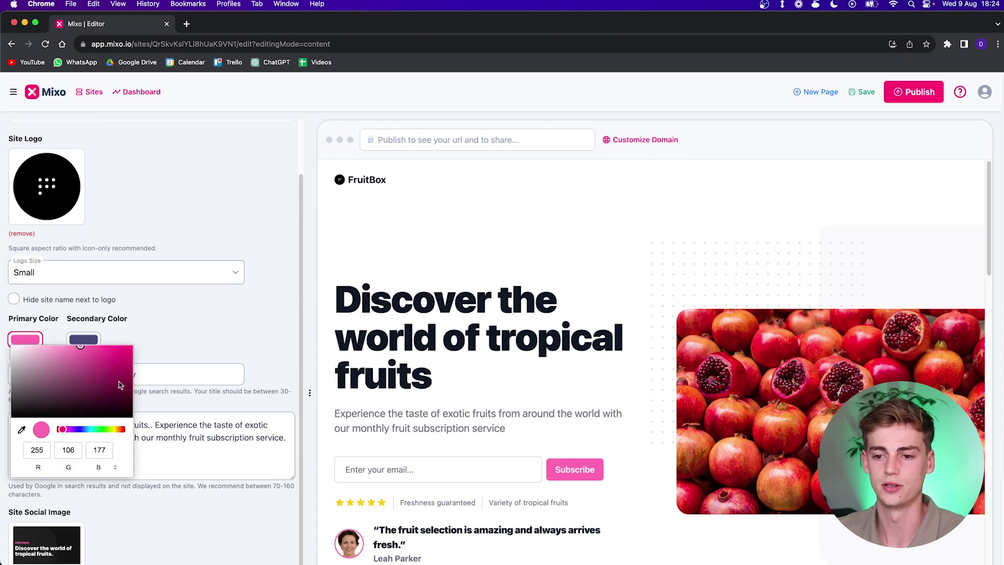
pyautogui.click(118, 427)
pyautogui.moveTo(119, 359); pyautogui.dragTo(138, 349)
pyautogui.click(141, 322)
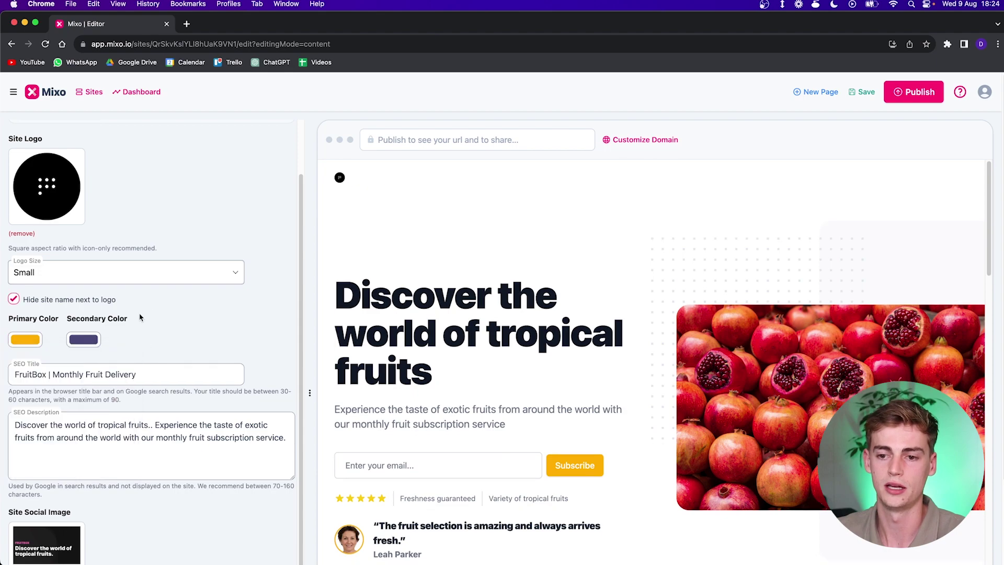
pyautogui.scroll(-2, 632, 393)
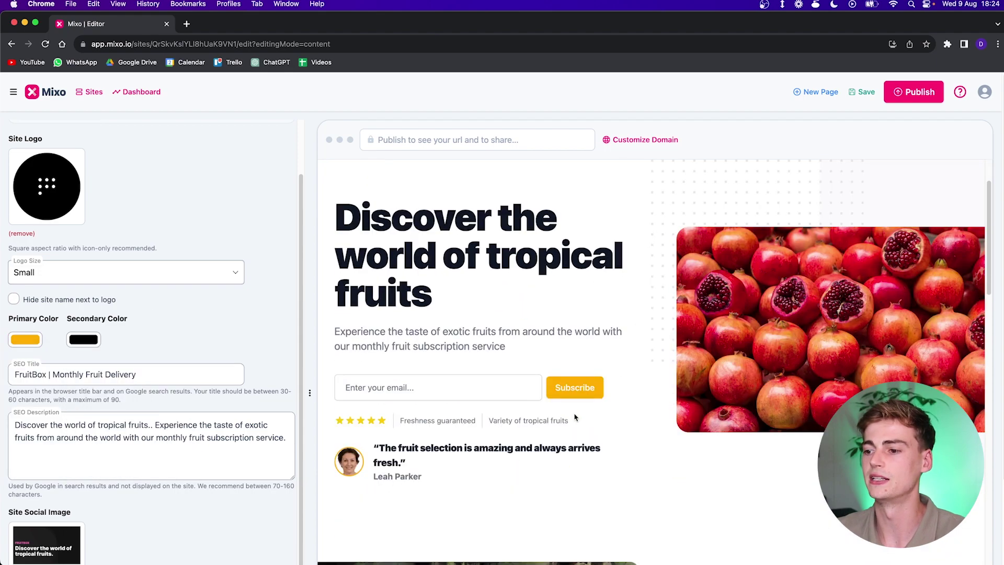
pyautogui.scroll(-5, 564, 352)
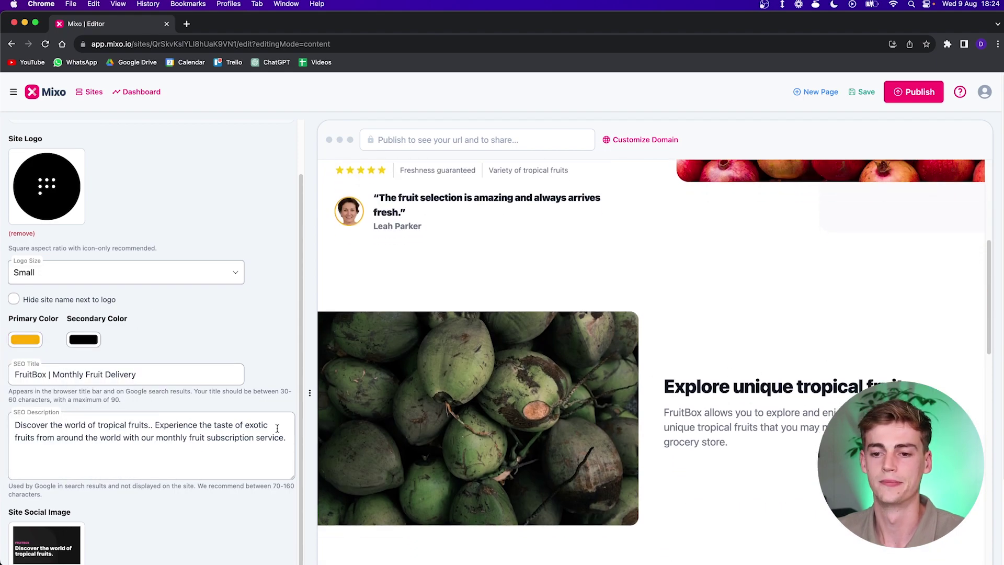
pyautogui.scroll(10, 470, 392)
pyautogui.scroll(-4, 147, 332)
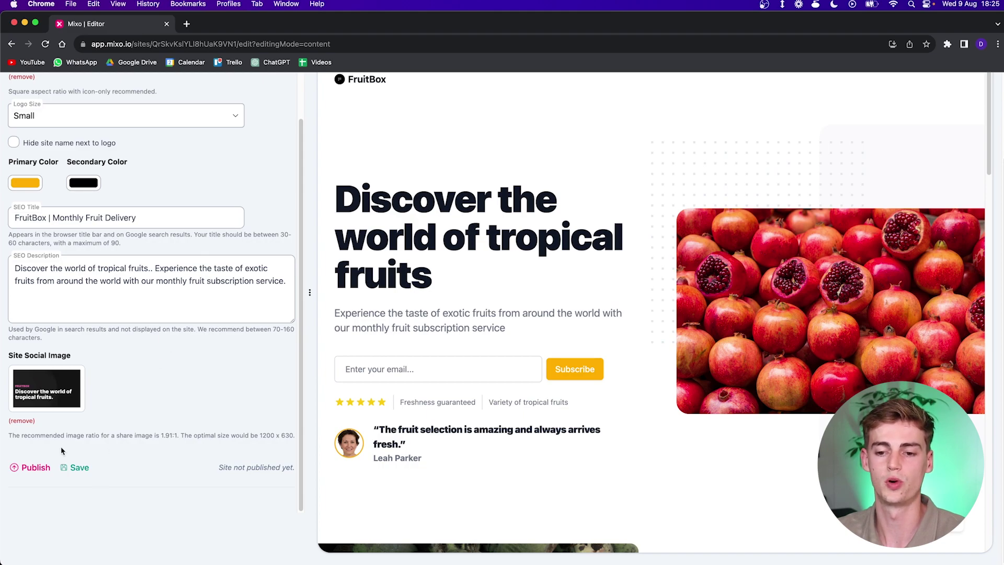
pyautogui.click(79, 468)
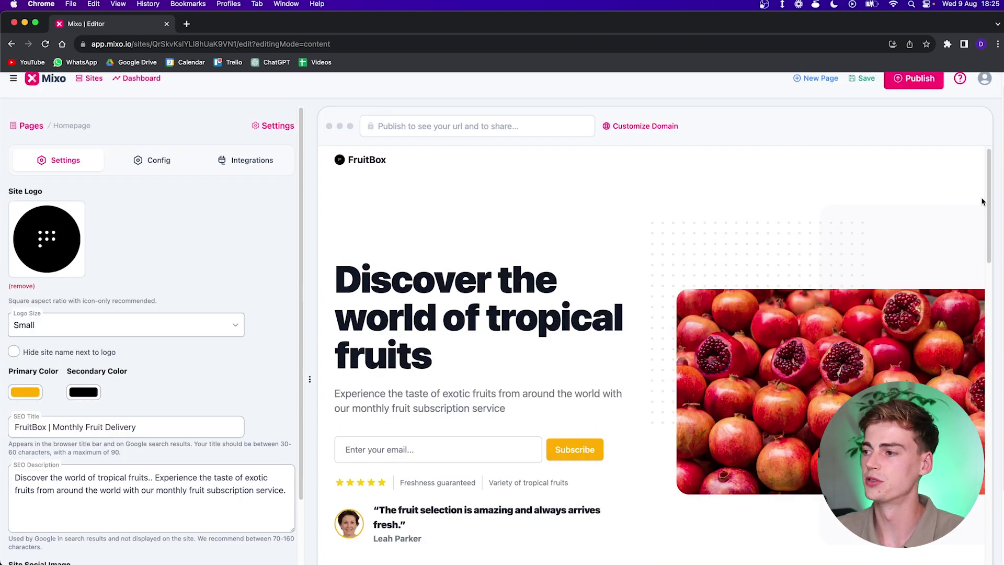
pyautogui.moveTo(985, 200); pyautogui.dragTo(988, 541)
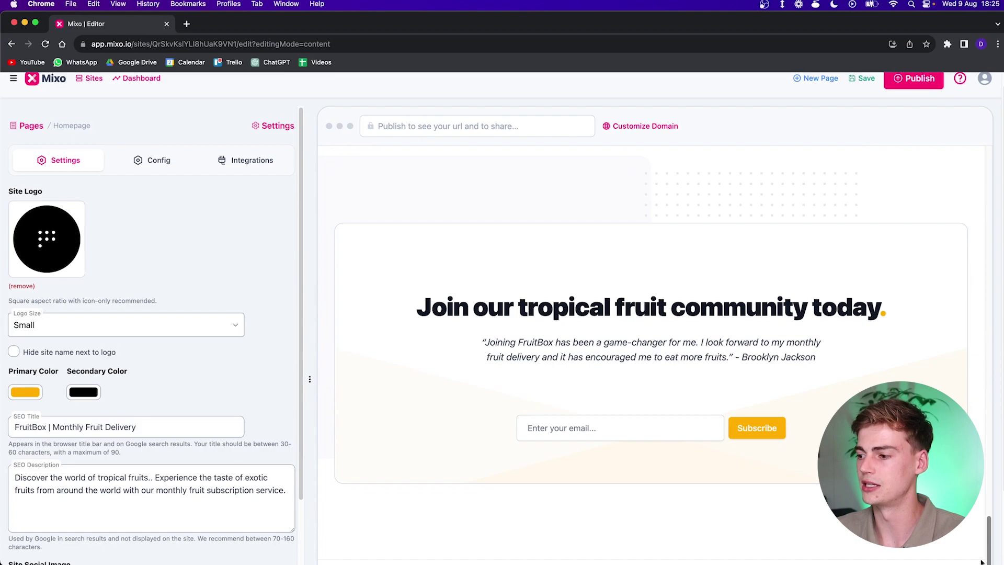
pyautogui.scroll(-3, 981, 562)
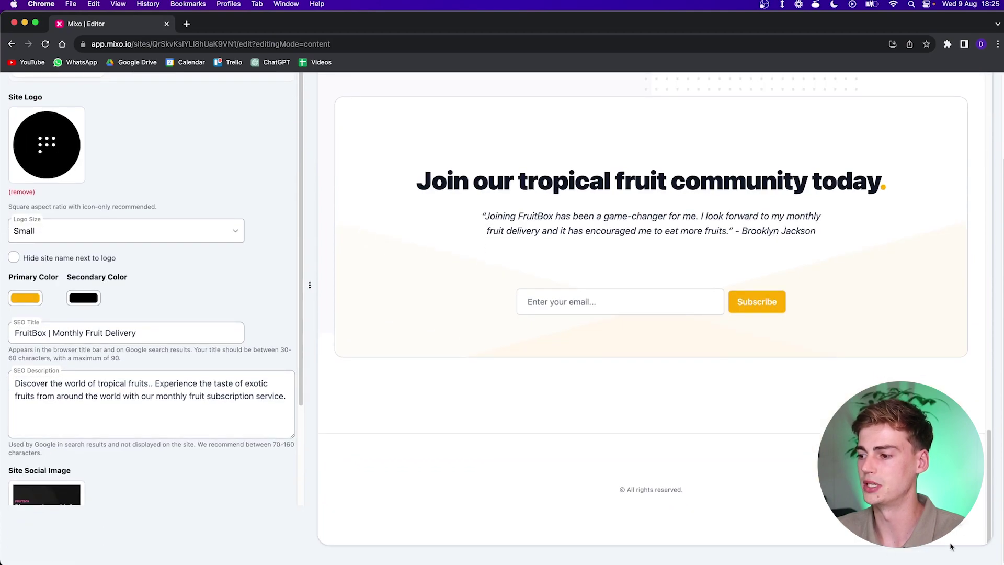
pyautogui.scroll(3, 203, 309)
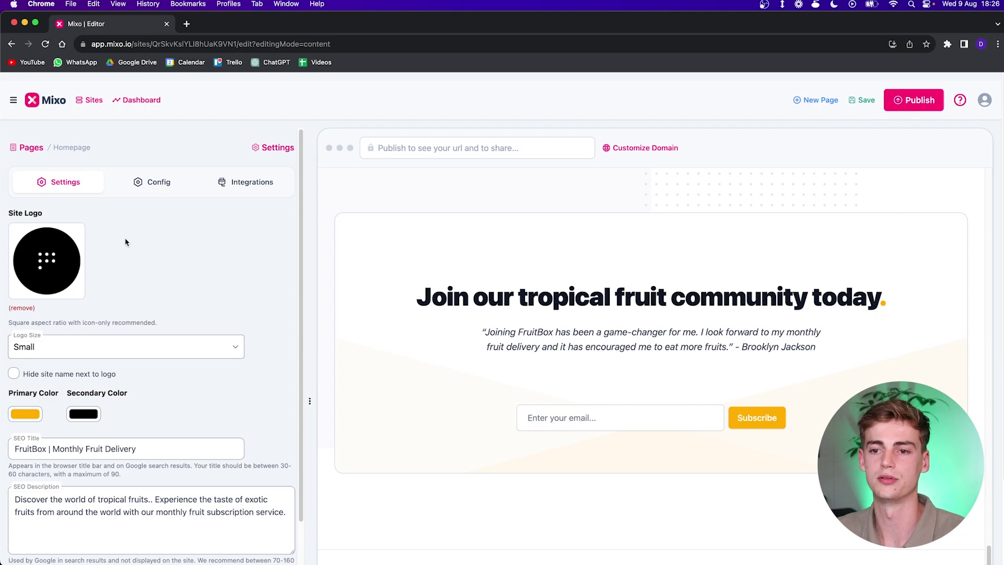
# Step: Turn off the Made by Mixo badge, expand Cookie Consent, and view the tracking integrations
pyautogui.click(157, 184)
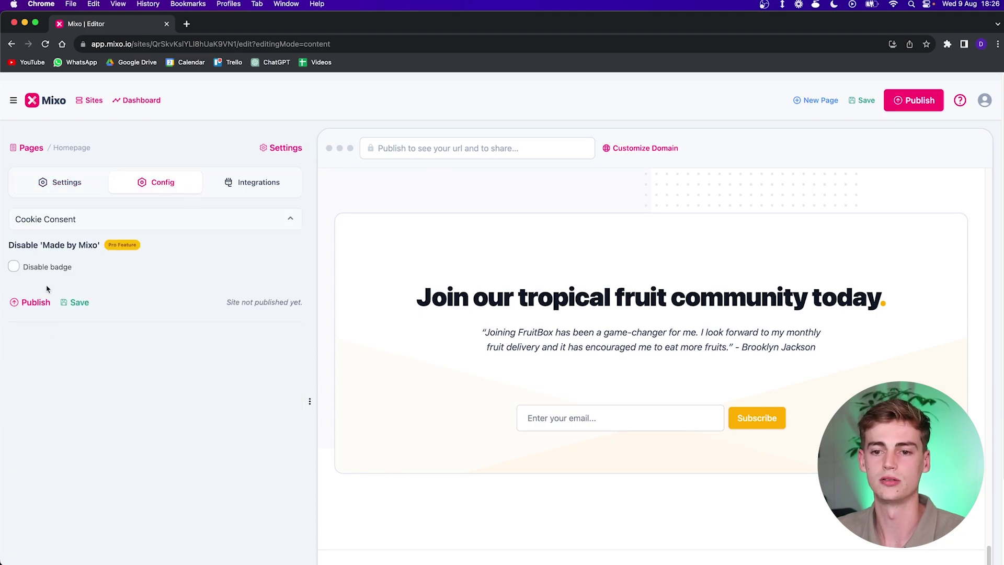
pyautogui.click(14, 267)
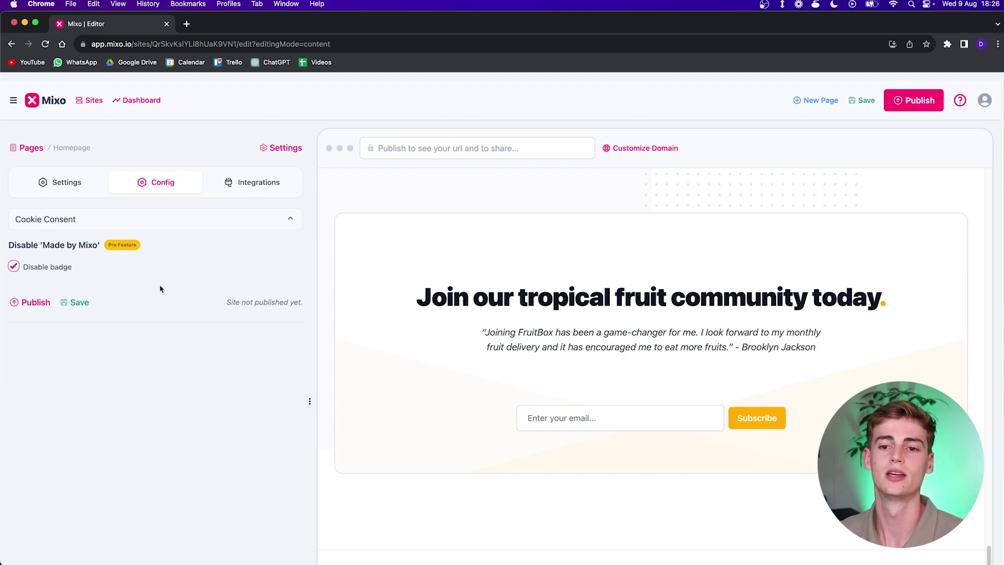
pyautogui.click(157, 221)
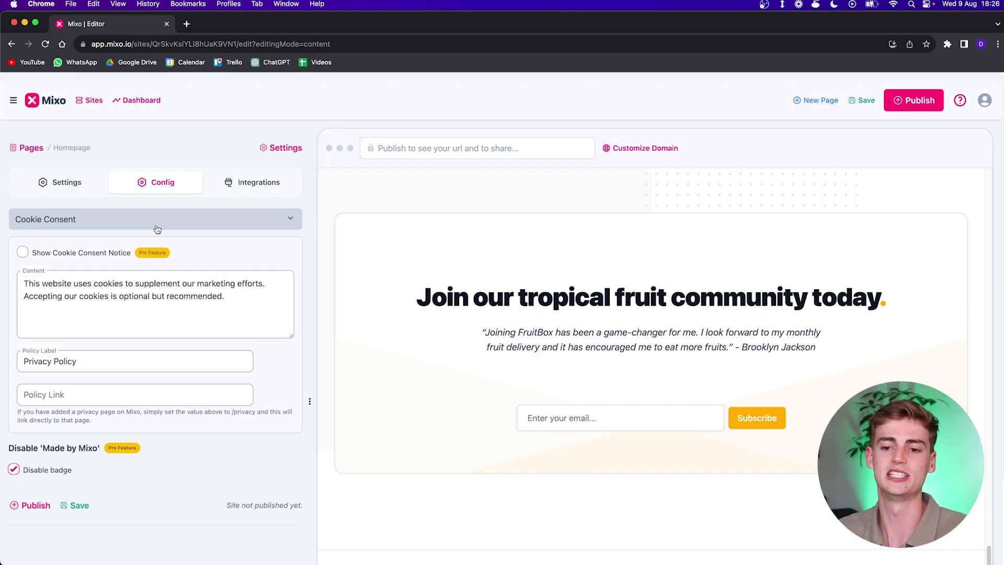
pyautogui.scroll(-1, 167, 359)
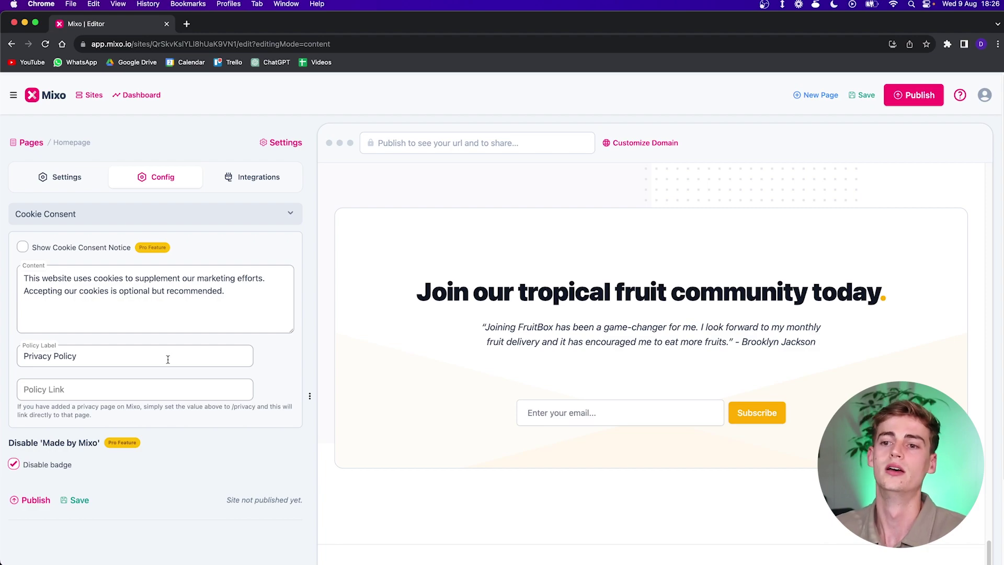
pyautogui.click(243, 185)
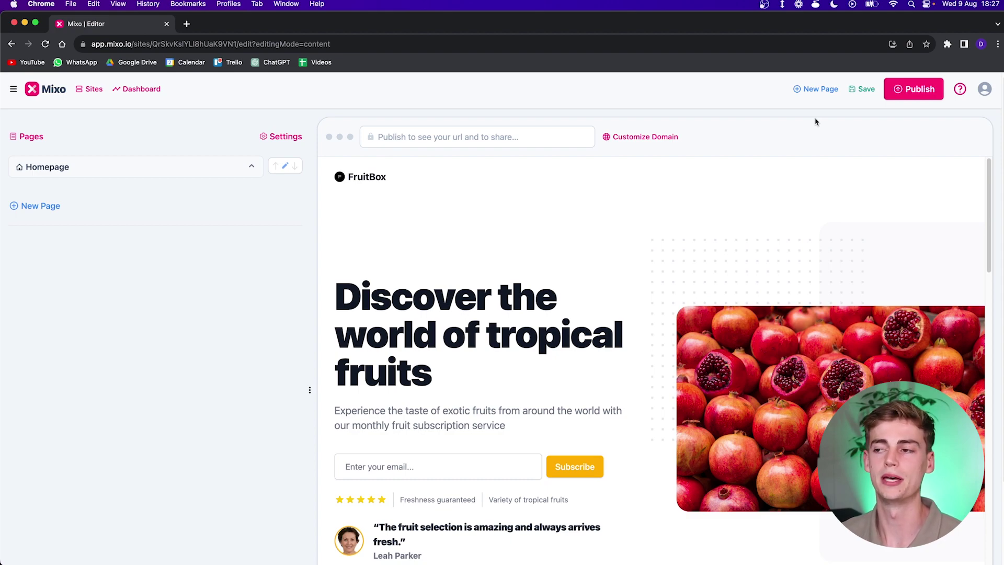
# Step: Add an About Us page with the vision 'A tropical fruit a day keeps the doctor away'
pyautogui.click(820, 88)
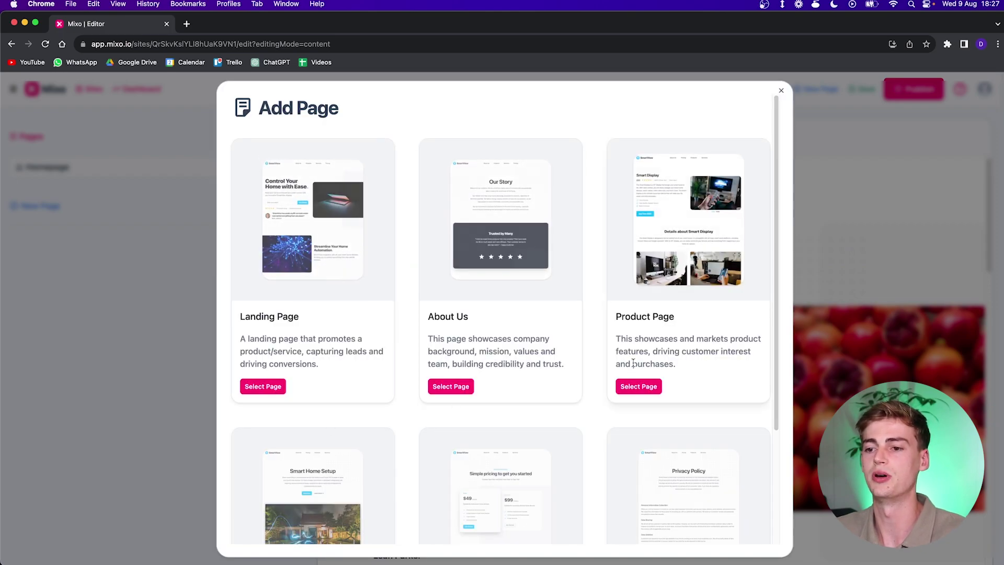
pyautogui.scroll(-1, 593, 322)
pyautogui.scroll(-1, 596, 318)
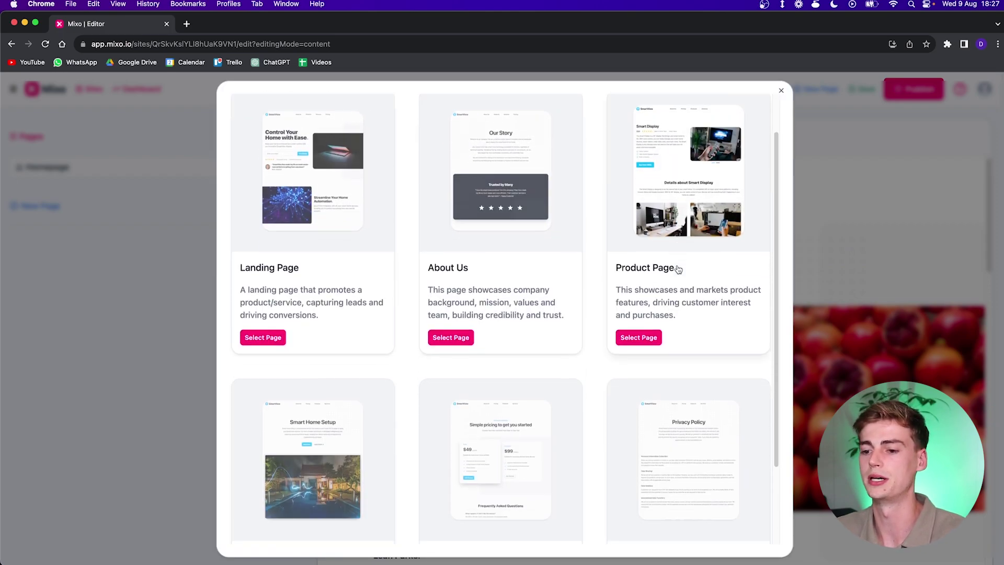
pyautogui.scroll(-3, 677, 265)
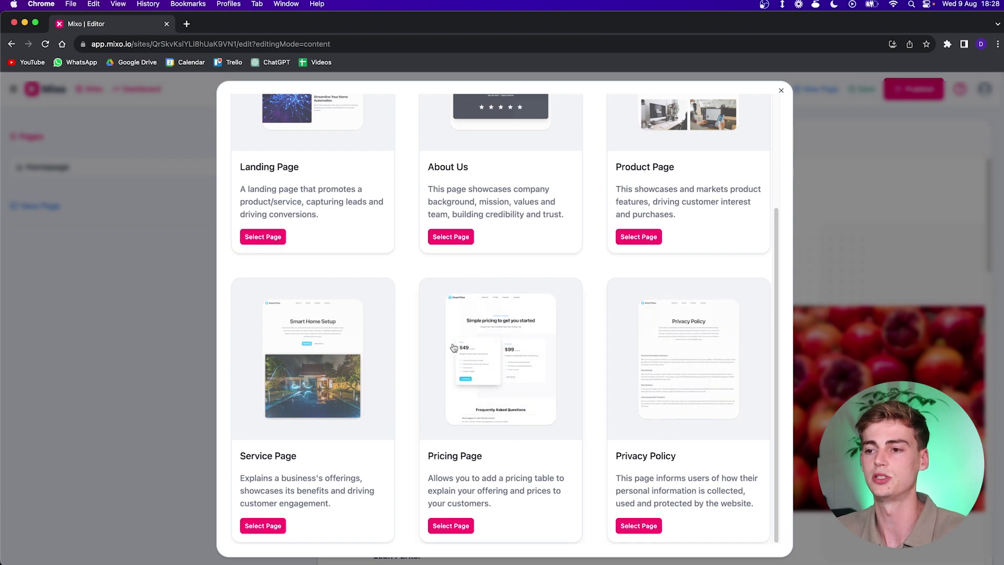
pyautogui.scroll(5, 627, 353)
pyautogui.click(444, 383)
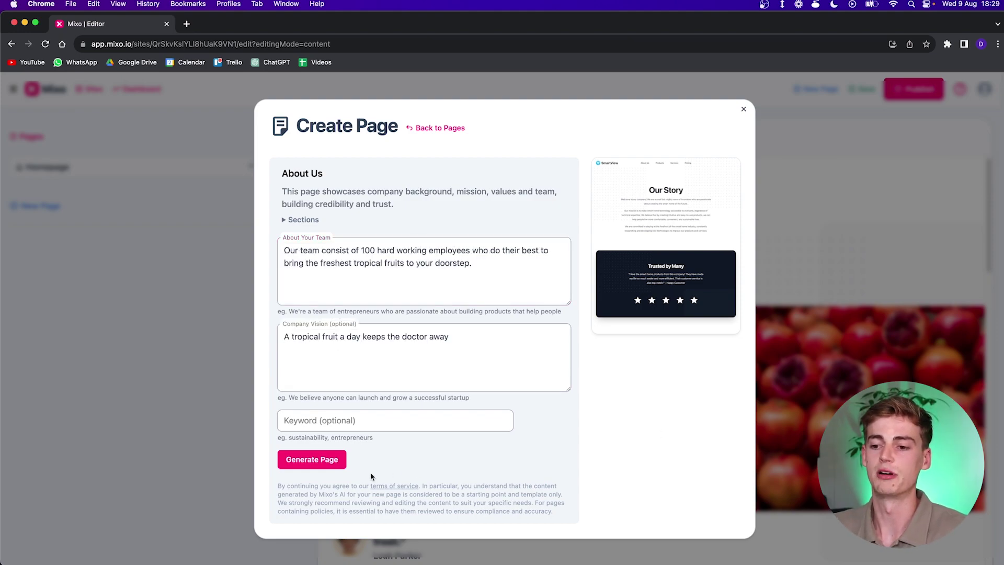
# Step: Generate the About Us page with AI from the completed form
pyautogui.click(315, 460)
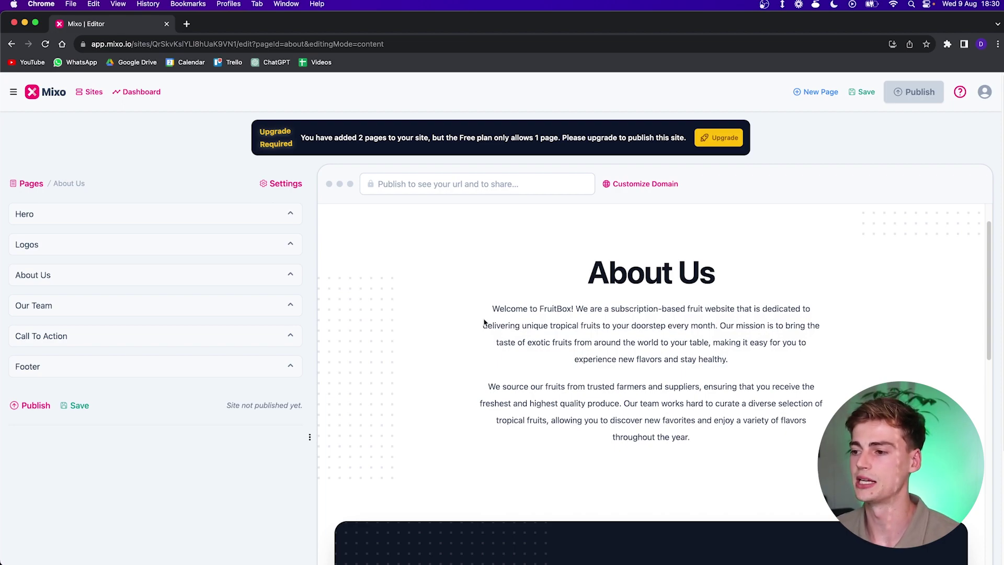
pyautogui.scroll(-1, 663, 401)
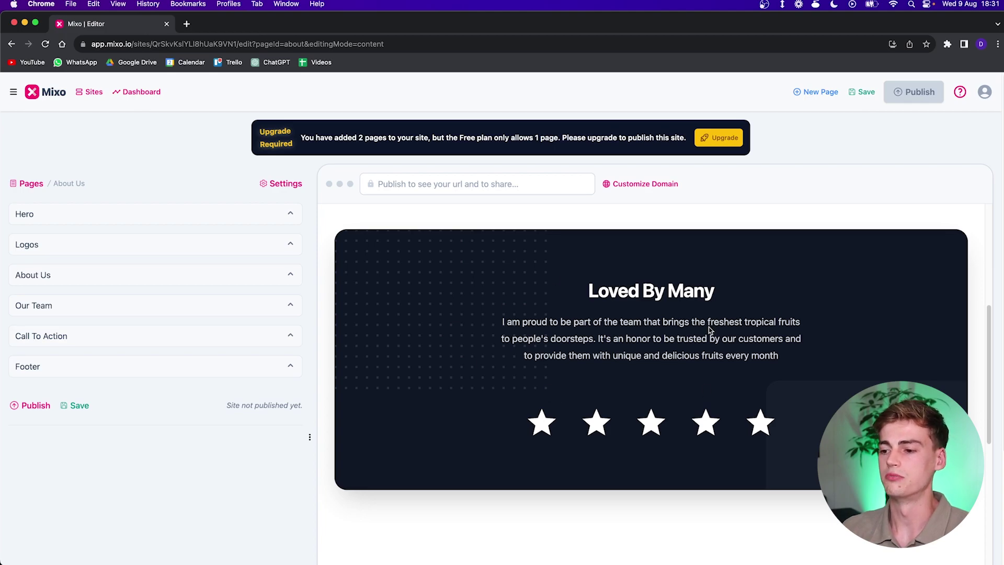
pyautogui.scroll(-5, 712, 332)
pyautogui.scroll(-1, 558, 496)
pyautogui.scroll(-2, 559, 497)
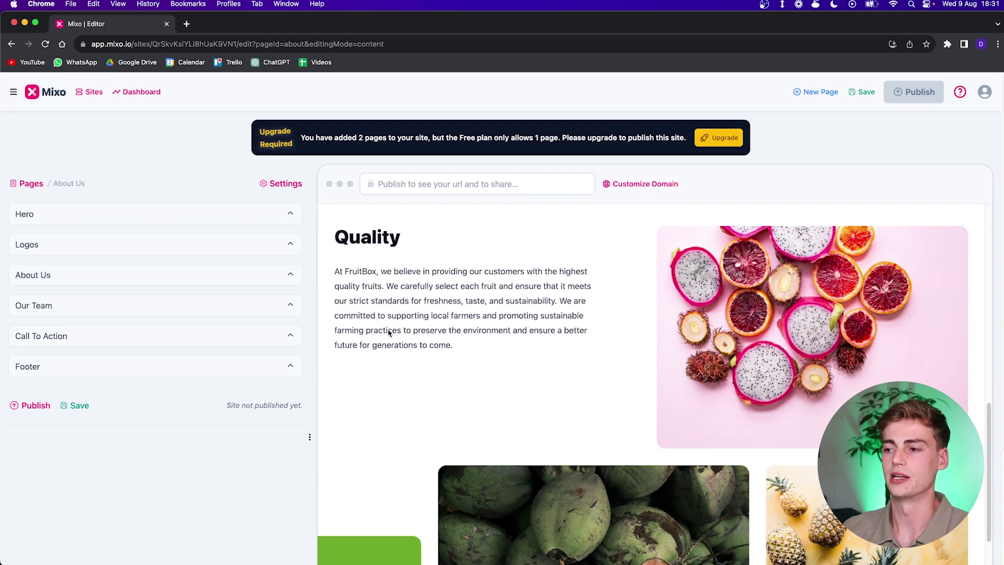
pyautogui.scroll(-4, 388, 333)
pyautogui.scroll(-3, 659, 332)
pyautogui.scroll(3, 659, 332)
pyautogui.scroll(-4, 551, 377)
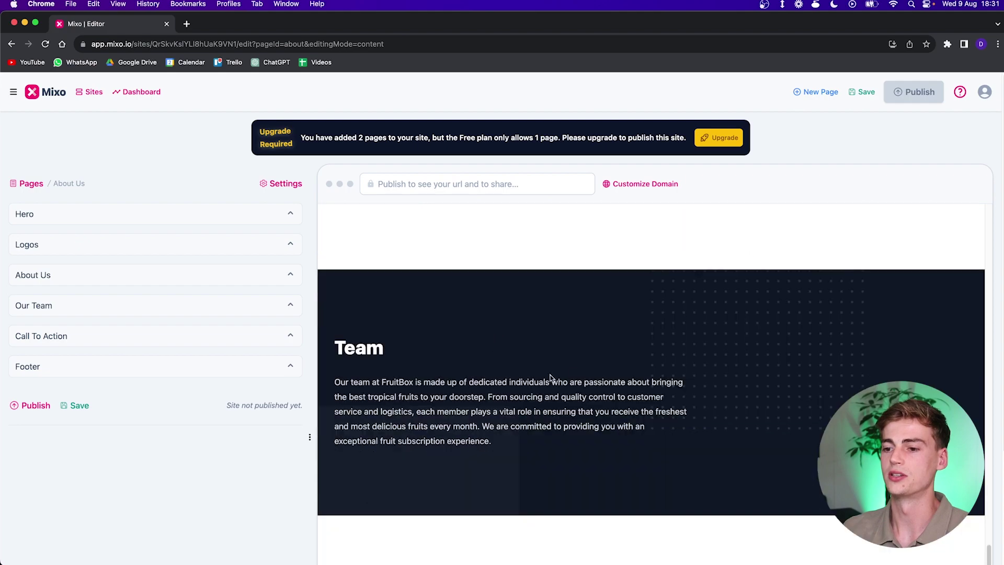
pyautogui.scroll(-1, 446, 393)
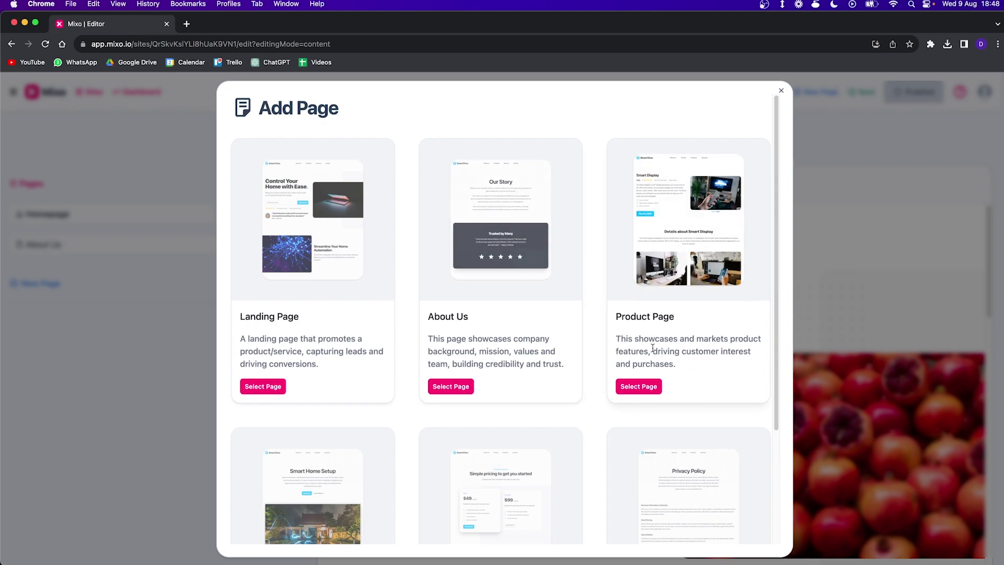
# Step: Generate a Product Page for the 8-tropical-fruit basket with name, description and price $25
pyautogui.click(639, 388)
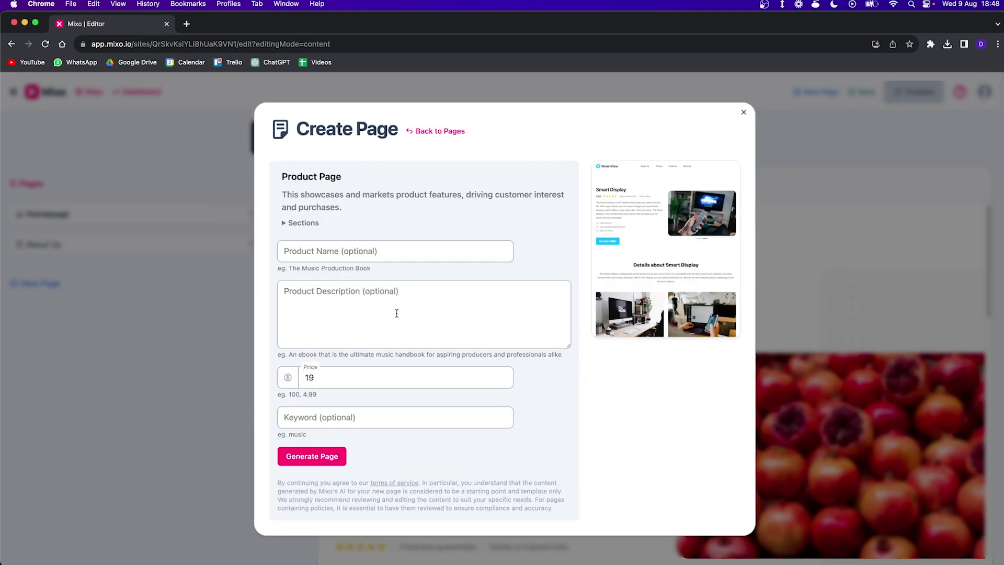
pyautogui.click(298, 255)
pyautogui.write('Fruit basket')
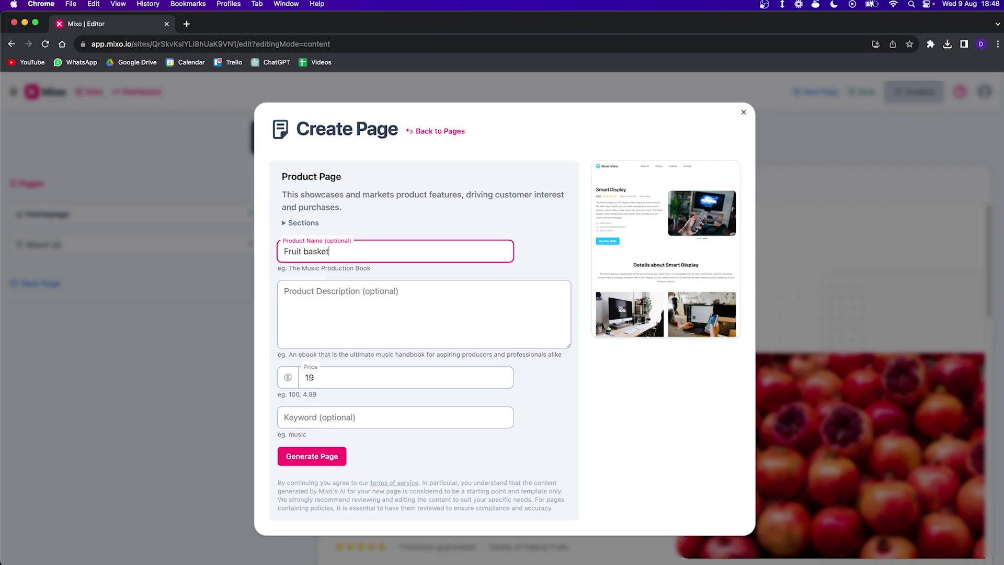
pyautogui.press('Tab')
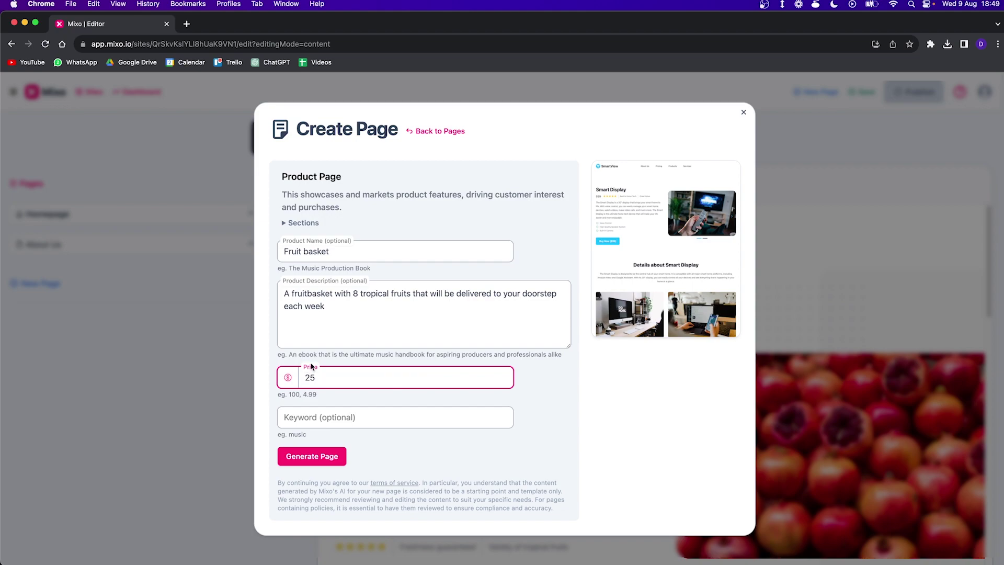
pyautogui.click(365, 407)
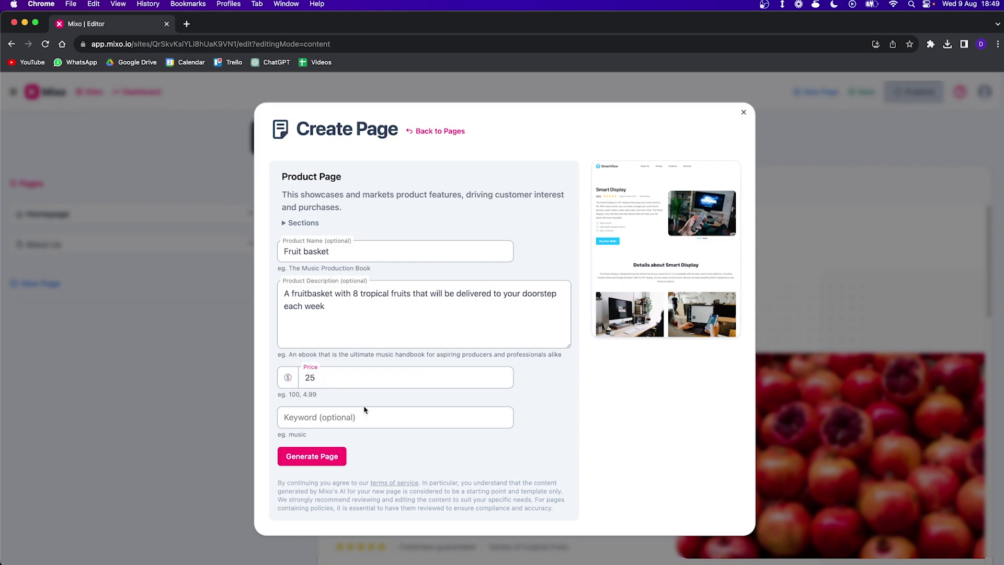
pyautogui.click(329, 463)
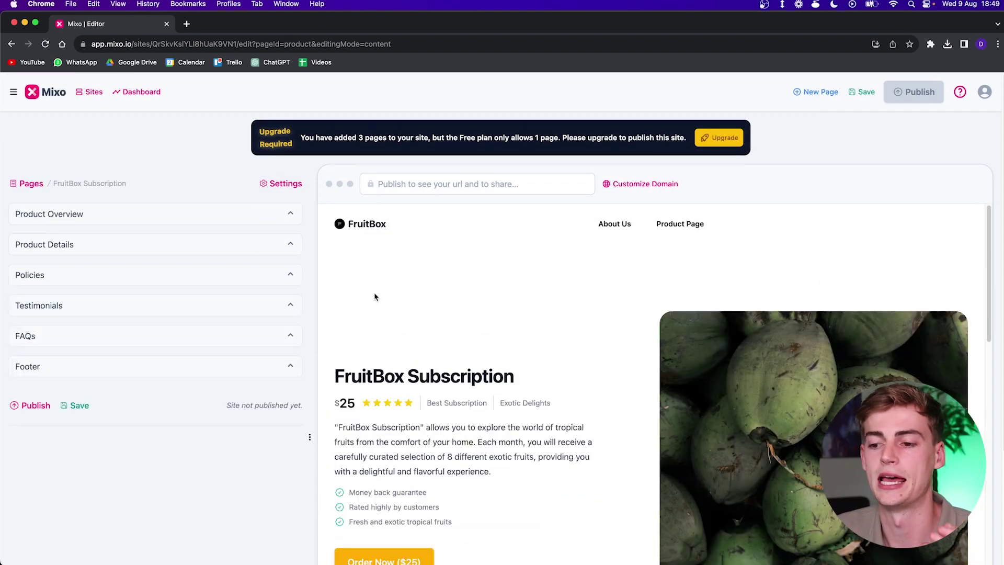
pyautogui.scroll(-2, 522, 400)
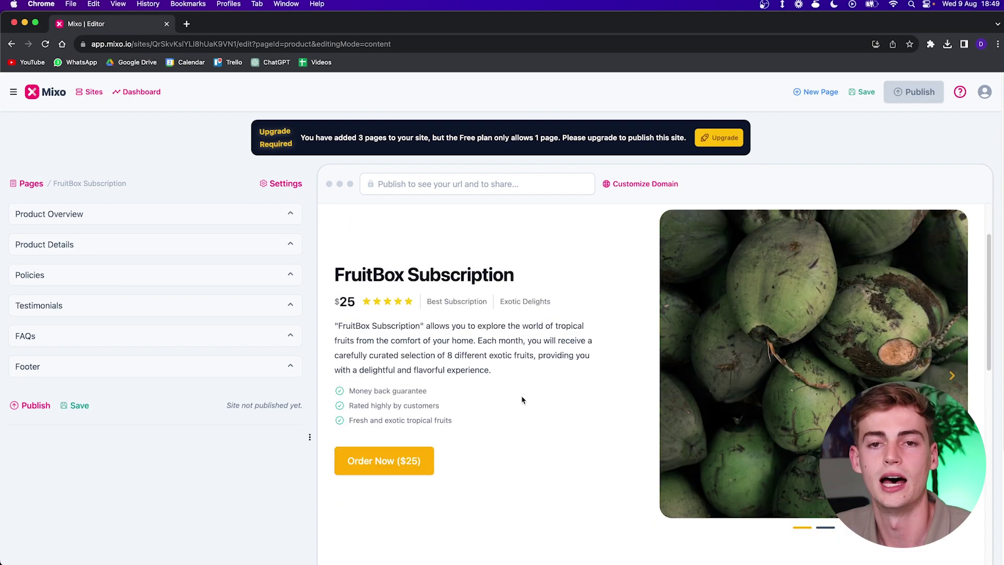
# Step: Browse to the next photo in the FruitBox Subscription product image carousel
pyautogui.click(947, 376)
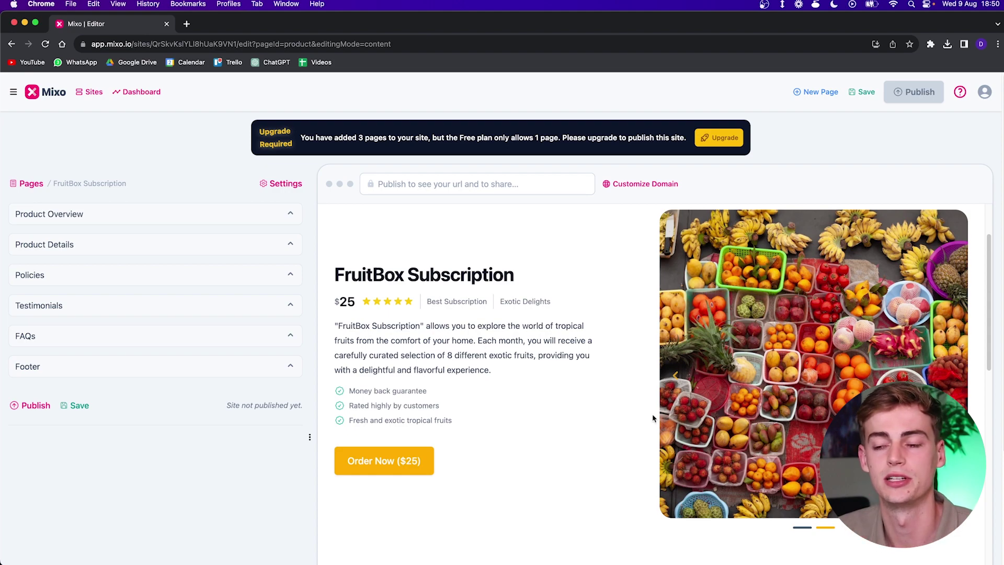
pyautogui.scroll(-3, 602, 320)
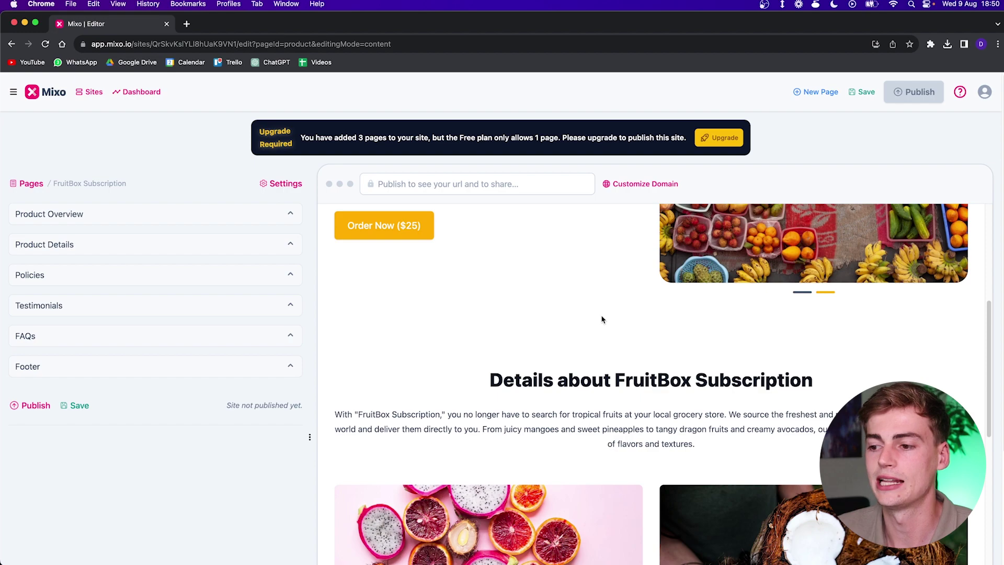
pyautogui.scroll(-3, 582, 314)
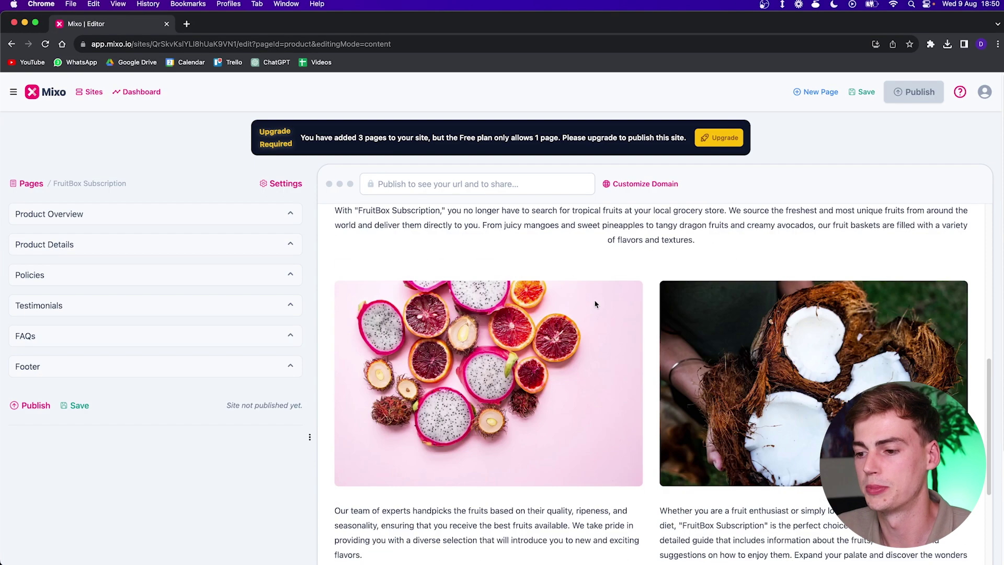
pyautogui.scroll(-2, 593, 303)
pyautogui.scroll(-3, 589, 307)
pyautogui.scroll(-3, 589, 317)
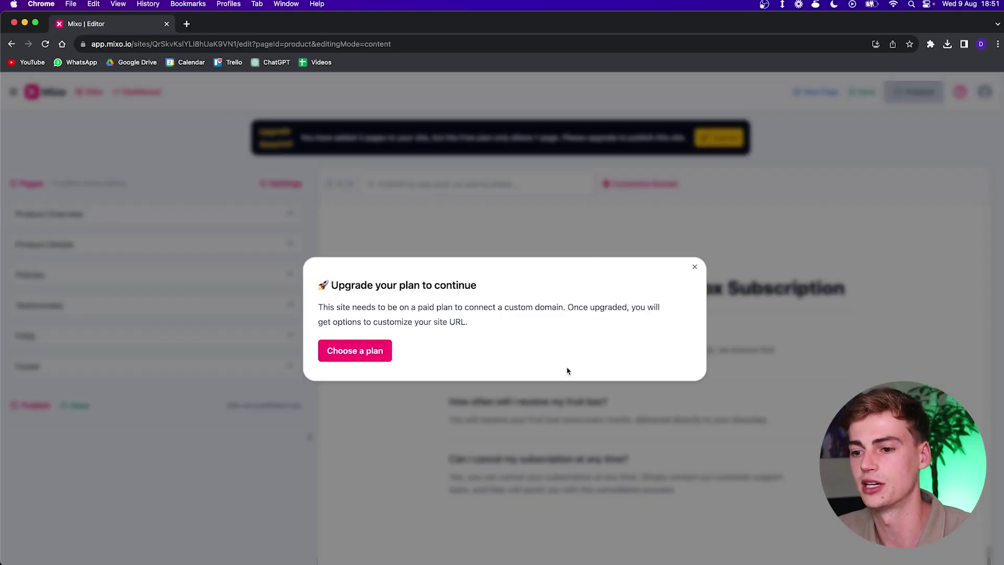
# Step: Dismiss the upgrade notice and expand the domain settings to show subdomain and reset options
pyautogui.click(693, 267)
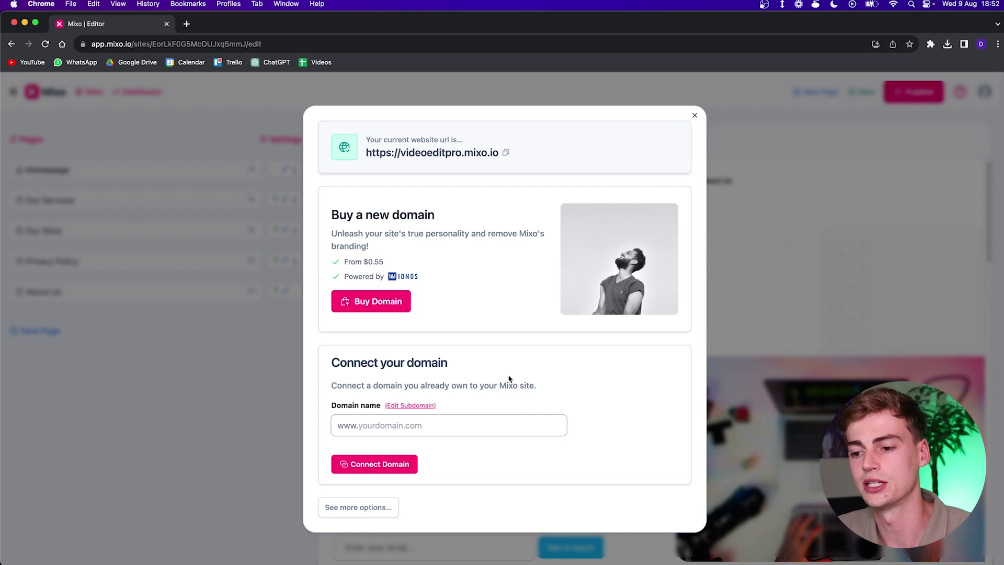
pyautogui.click(395, 502)
pyautogui.scroll(-3, 464, 455)
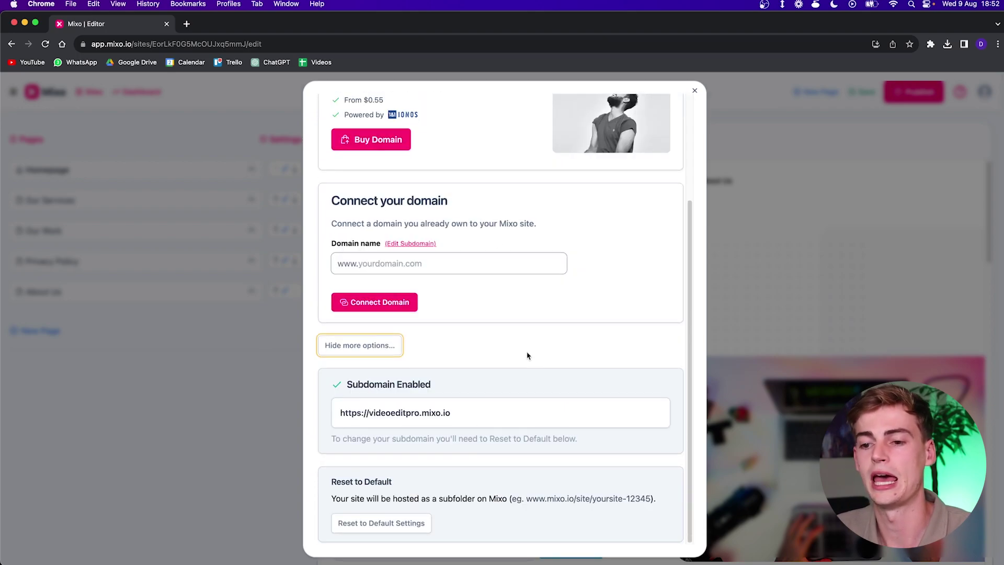